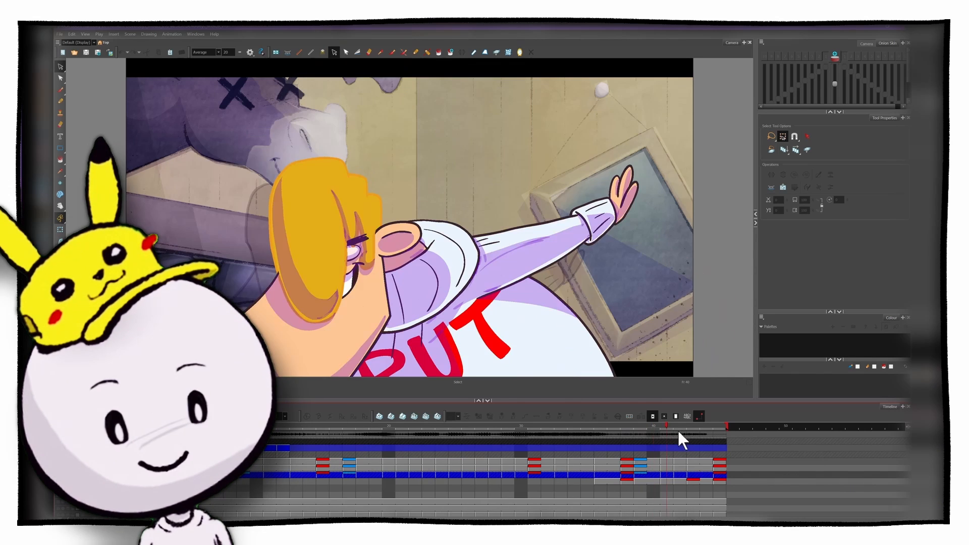
Step: Scrub through the finished cartoon shot and the key poses of the jump animation to examine the motion
mouse_move(678, 430)
left_mouse_down()
mouse_move(769, 432)
mouse_move(521, 419)
left_mouse_up()
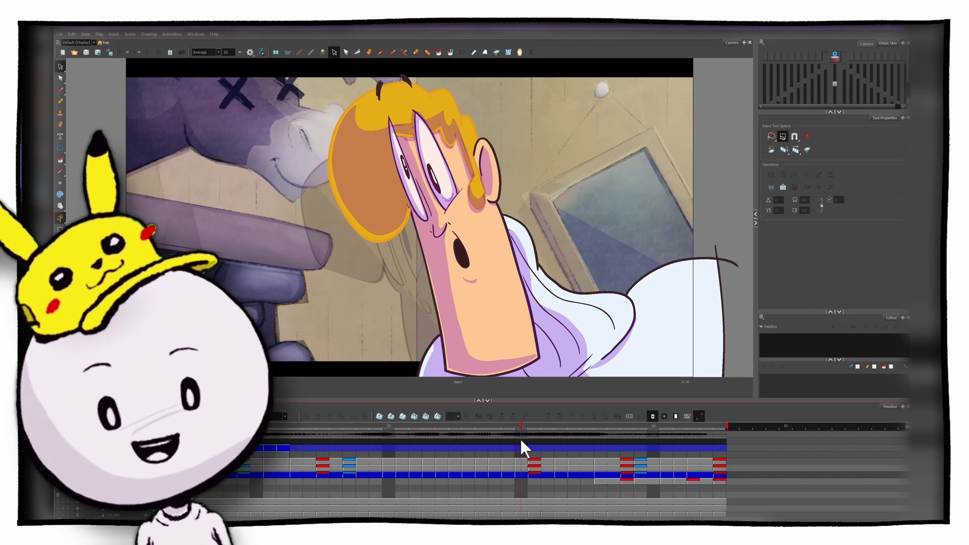
mouse_move(521, 427)
left_mouse_down()
mouse_move(611, 414)
mouse_move(587, 415)
mouse_move(684, 425)
mouse_move(352, 437)
mouse_move(530, 437)
mouse_move(677, 418)
mouse_move(762, 419)
left_mouse_up()
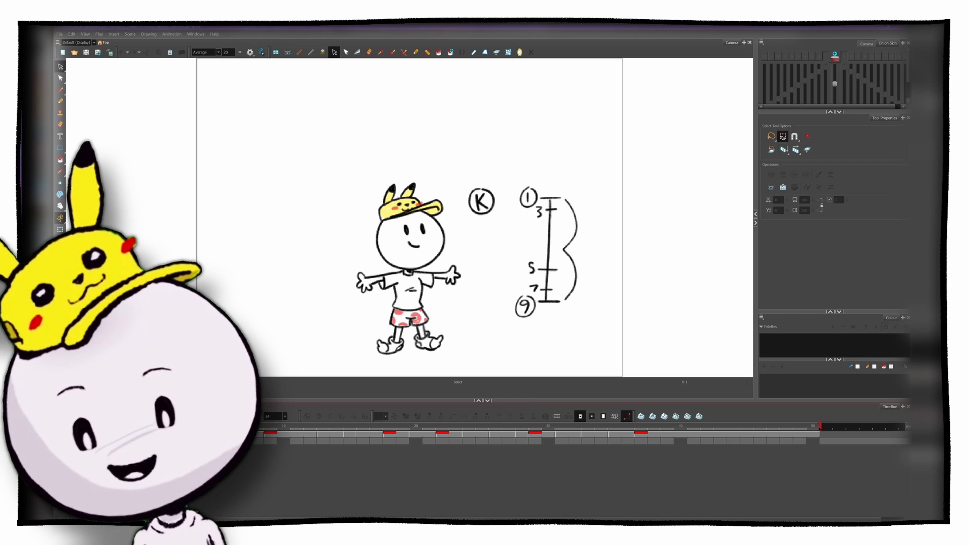
key("period")
key("period")
key("period")
key("period")
key("period")
left_click_drag(232, 430, 816, 422)
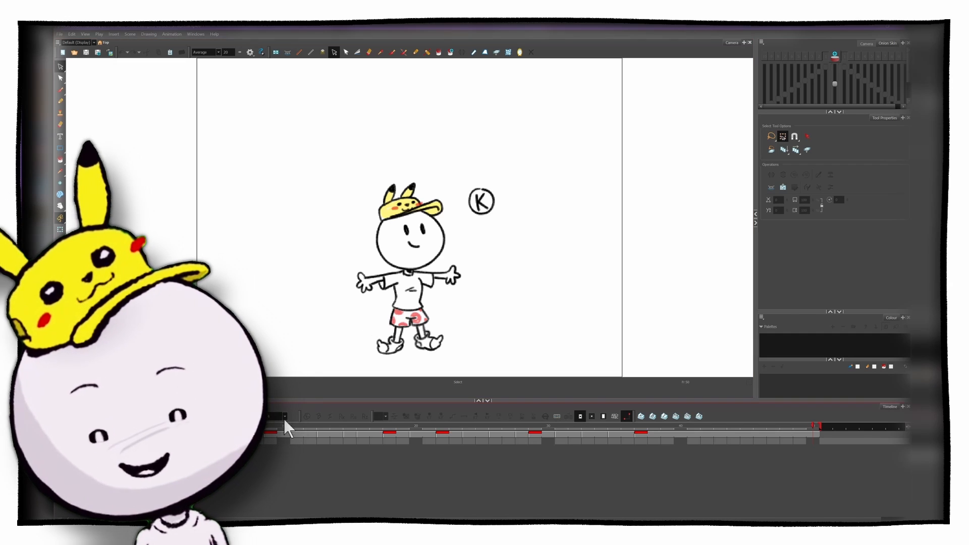
Step: On empty frame 15, with neighbouring drawings onion-skinned, sketch the cap's brim in black with the CleanupThick brush
left_click(333, 427)
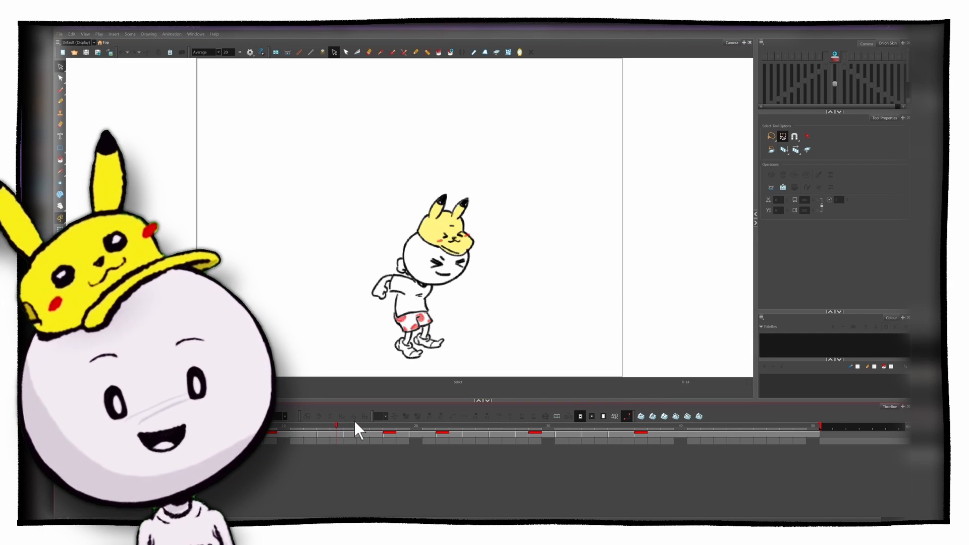
left_click(364, 426)
left_click(348, 431)
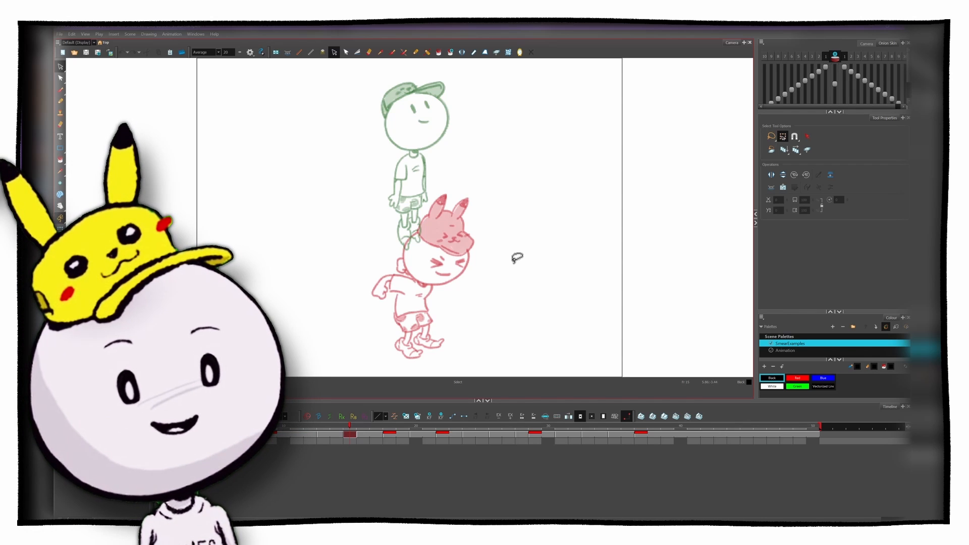
mouse_move(401, 141)
left_mouse_down()
mouse_move(469, 172)
mouse_move(438, 154)
mouse_move(452, 141)
mouse_move(433, 118)
mouse_move(414, 118)
left_mouse_up()
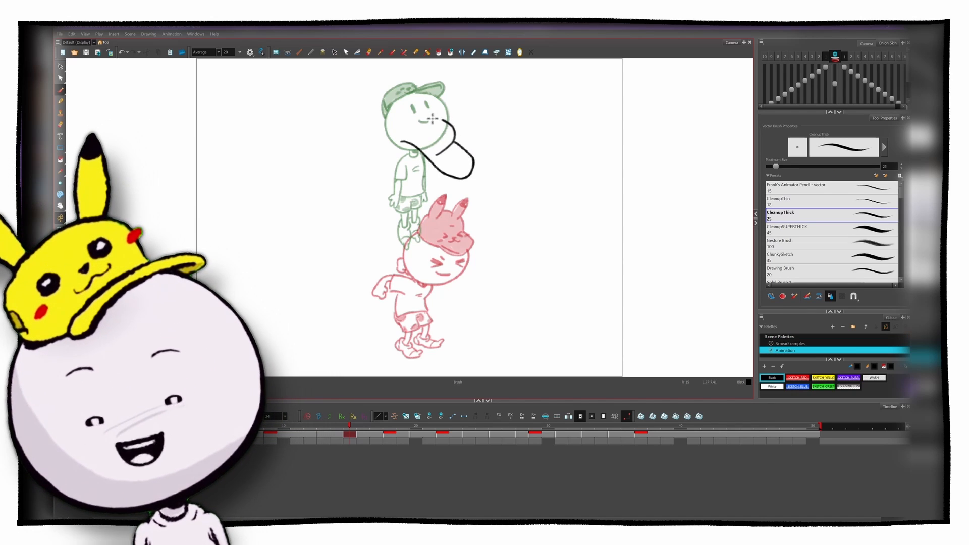
key("ctrl+z")
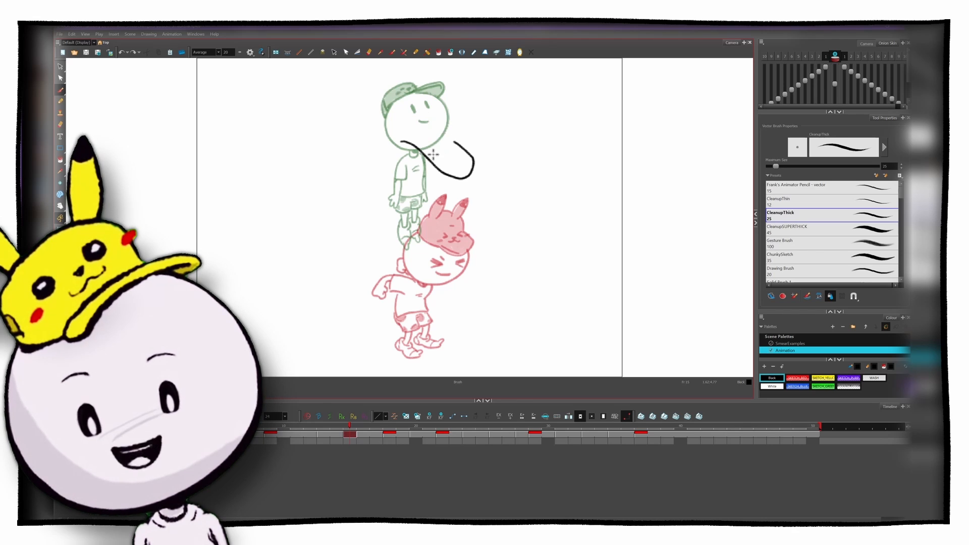
mouse_move(433, 156)
left_mouse_down()
mouse_move(424, 118)
mouse_move(398, 138)
mouse_move(396, 130)
mouse_move(388, 175)
left_mouse_up()
key("ctrl+z")
key("ctrl+z")
Step: Draw the cap's crown and its face details, the vertically stretched head, and the character's eyes and smile
mouse_move(401, 124)
left_mouse_down()
mouse_move(391, 171)
mouse_move(406, 219)
left_mouse_up()
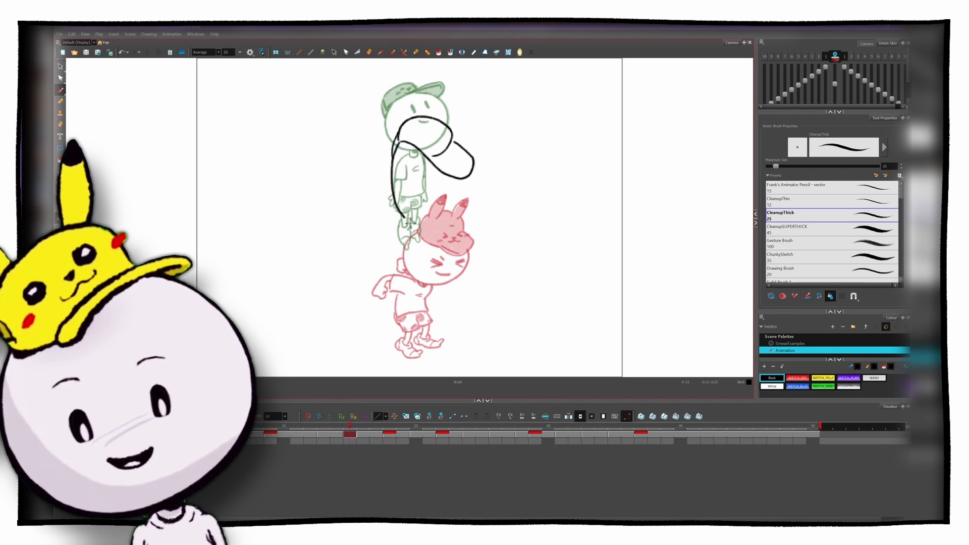
mouse_move(416, 173)
left_mouse_down()
mouse_move(448, 195)
mouse_move(447, 182)
mouse_move(446, 197)
mouse_move(424, 191)
left_mouse_up()
mouse_move(428, 134)
left_mouse_down()
mouse_move(440, 146)
mouse_move(425, 130)
left_mouse_up()
left_click_drag(401, 135, 420, 135)
left_click_drag(399, 142, 421, 139)
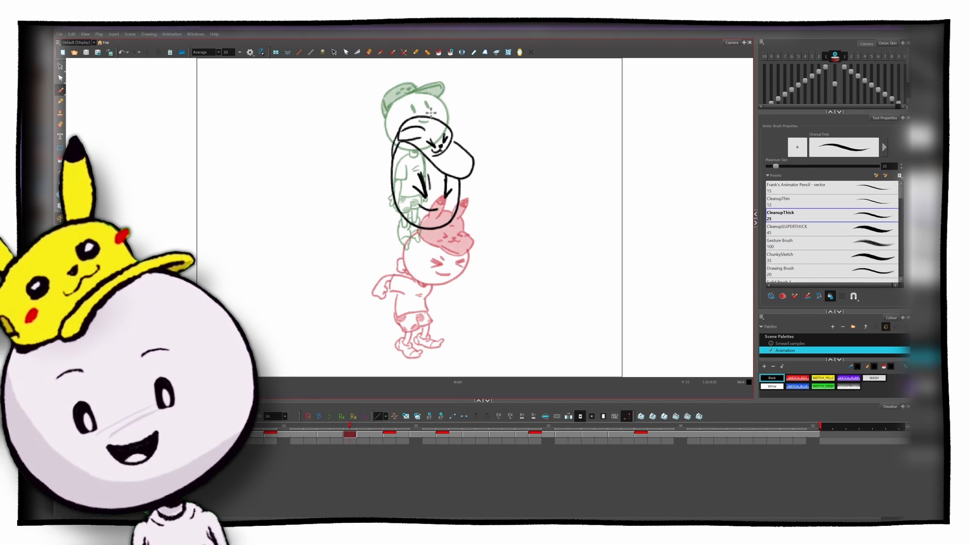
key("ctrl+z")
Step: Draw the elongated sleeve, arm, fist and torso of the smear figure below the stretched head
left_click_drag(397, 213, 384, 248)
left_click_drag(383, 248, 403, 249)
left_click_drag(405, 228, 382, 283)
left_click_drag(382, 285, 390, 289)
mouse_move(396, 250)
left_mouse_down()
mouse_move(389, 283)
mouse_move(430, 286)
left_mouse_up()
left_click_drag(400, 251, 401, 282)
left_click_drag(433, 229, 429, 285)
left_click_drag(421, 248, 413, 255)
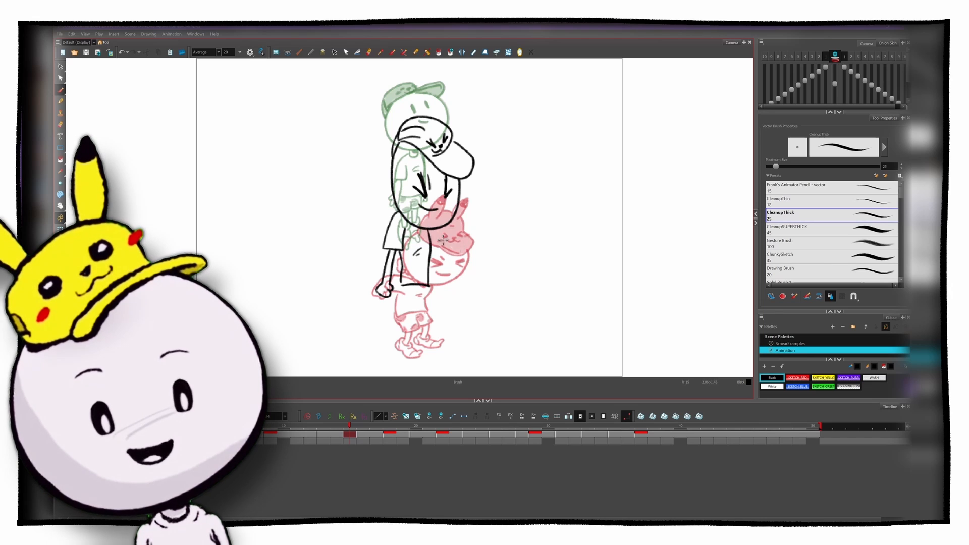
Step: Draw the shorts, legs and shoes, and paint SKETCH_RED spots and the yellow cap behind the lines
mouse_move(399, 287)
left_mouse_down()
mouse_move(397, 318)
mouse_move(410, 312)
left_mouse_up()
left_click(770, 296)
left_click(797, 378)
left_click(823, 377)
left_click_drag(406, 133, 463, 169)
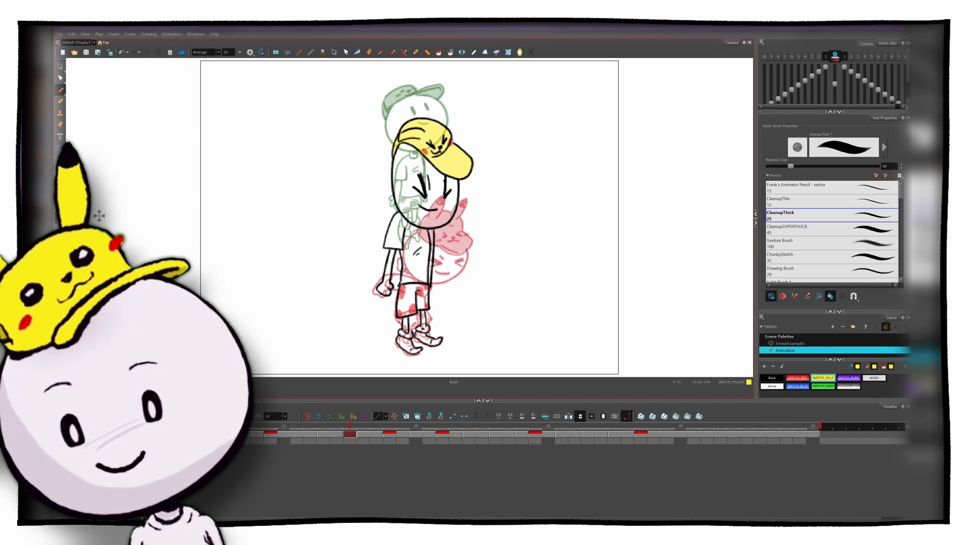
Step: Turn off the onion skin and flip between the smear on frame 15 and its neighbouring drawings to check the stretch
key("alt+o")
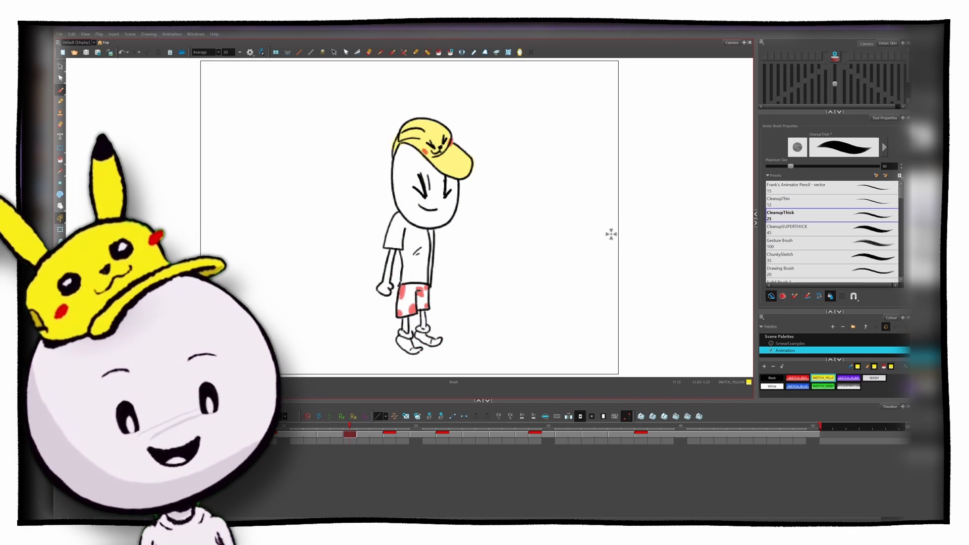
key("period")
key("comma")
key("period")
key("comma")
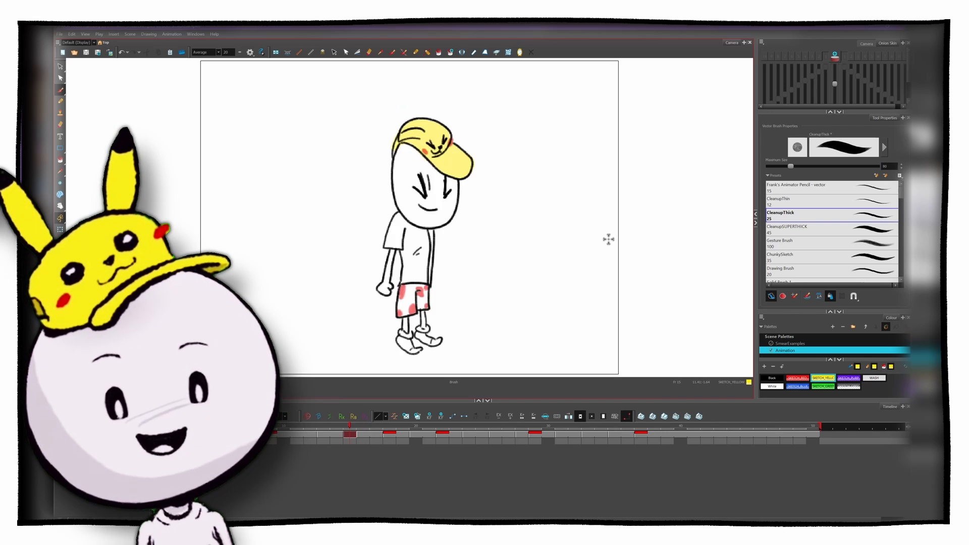
key("comma")
key("period")
key("period")
key("comma")
key("comma")
key("period")
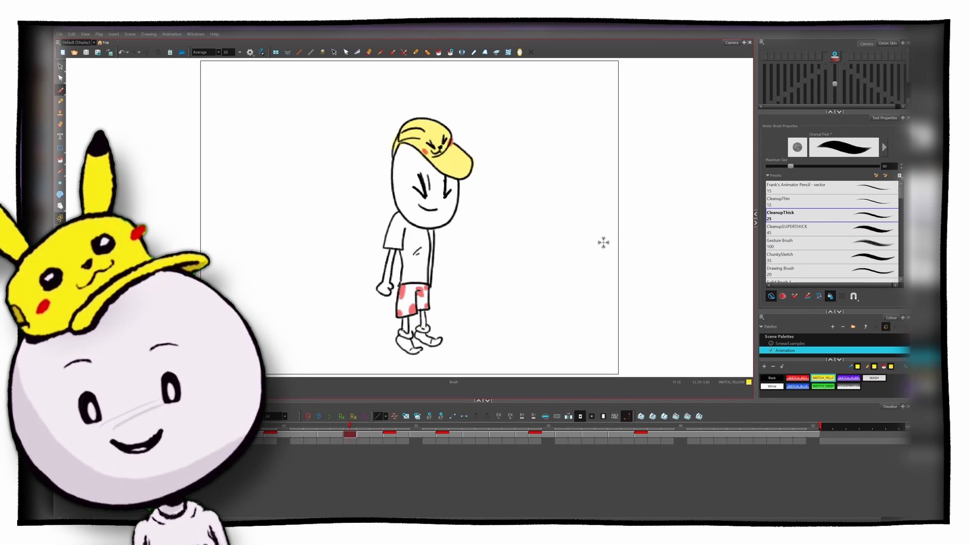
key("period")
key("comma")
key("comma")
key("comma")
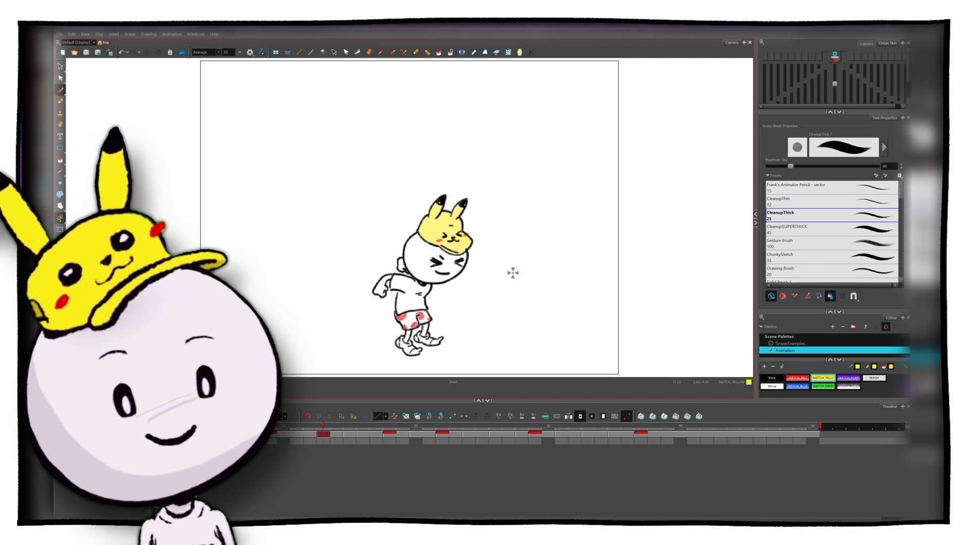
key("g")
key("f")
key("g")
key("f")
key("g")
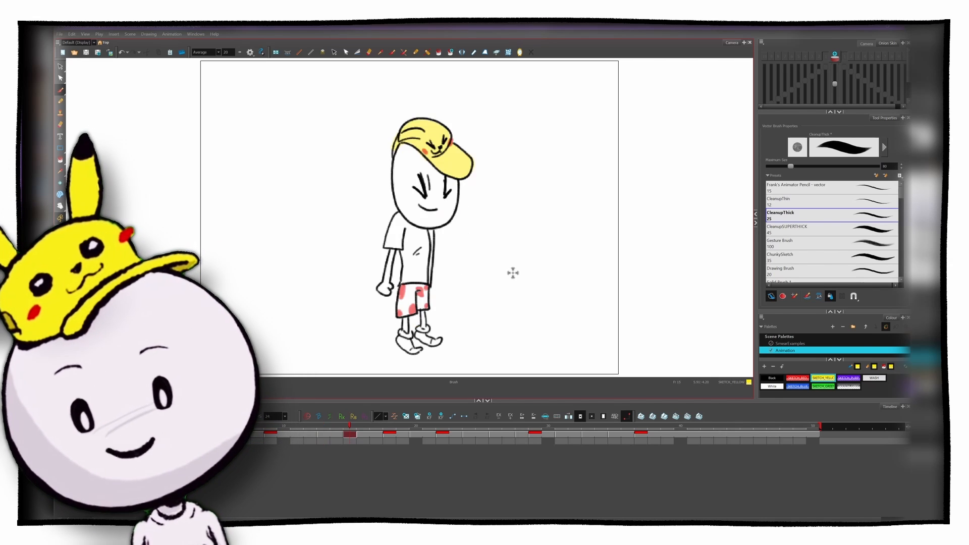
key("f")
key("g")
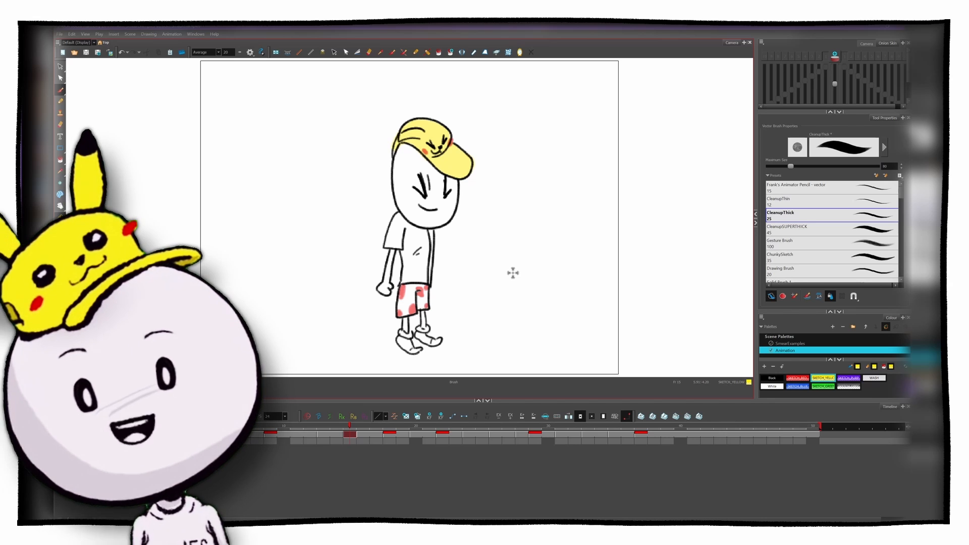
Step: On empty frame 28, with the onion skin on, draw the airborne cap's outline in black with the CleanupThick brush
key("period")
key("period")
key("period")
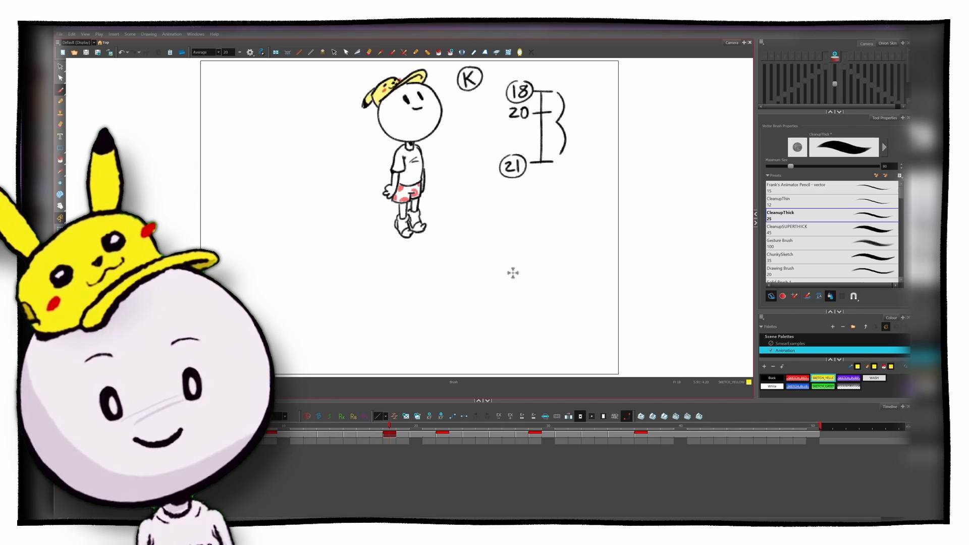
key("g")
key("g")
key("g")
key("g")
key("period")
key("period")
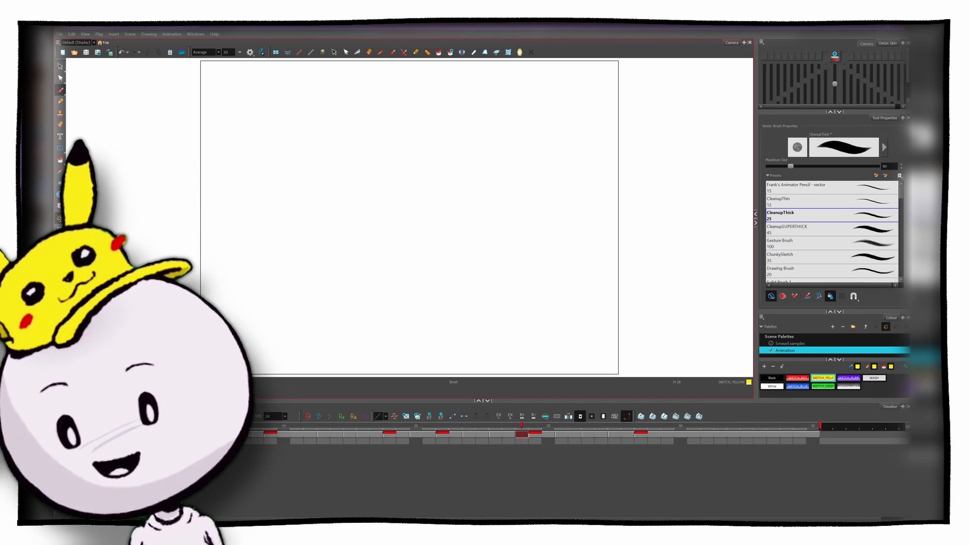
key("alt+o")
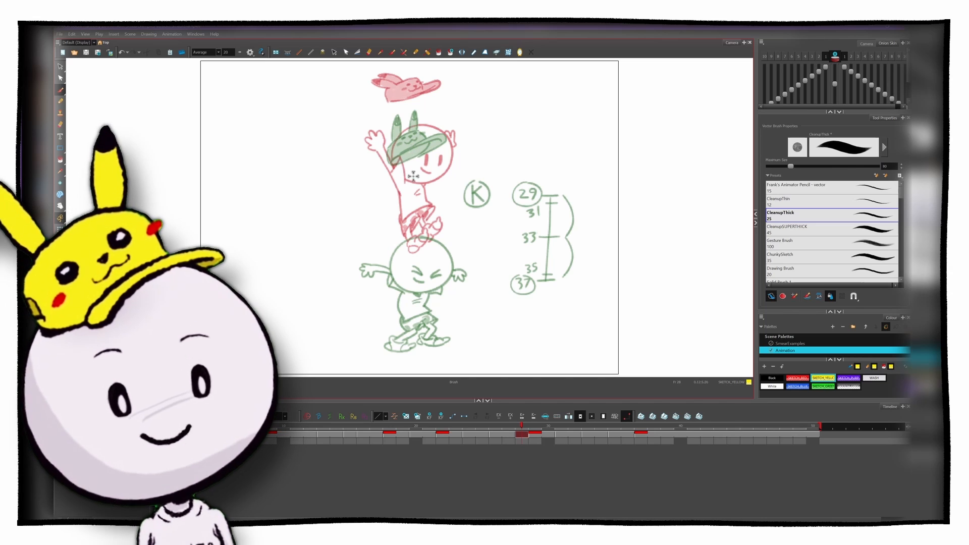
left_click(797, 215)
left_click(772, 378)
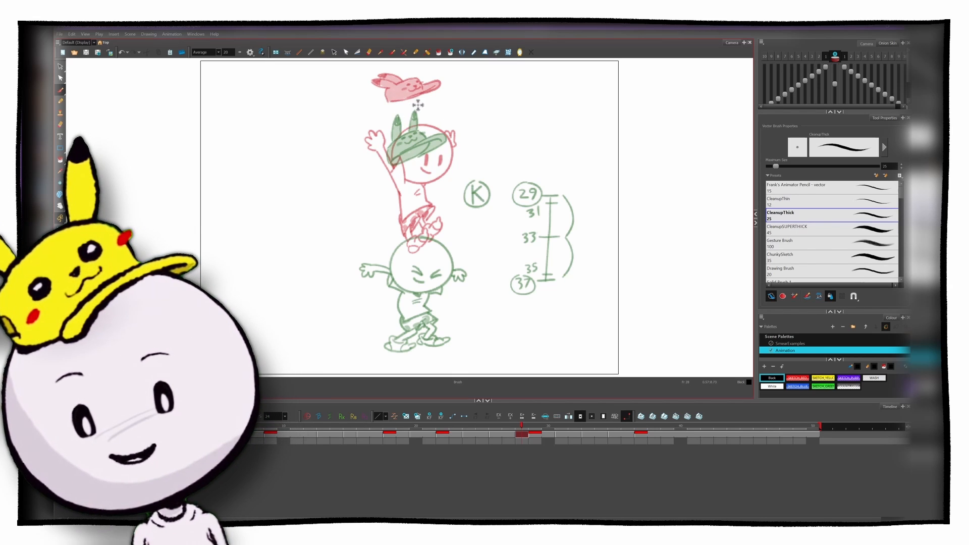
mouse_move(418, 105)
left_mouse_down()
mouse_move(388, 115)
mouse_move(398, 83)
mouse_move(417, 100)
mouse_move(403, 102)
mouse_move(442, 98)
left_mouse_up()
Step: Paint the cap's cheeks red and fill the cap with yellow
left_click(797, 378)
left_click(824, 379)
key("o")
mouse_move(422, 107)
left_mouse_down()
mouse_move(393, 96)
mouse_move(420, 111)
mouse_move(410, 101)
mouse_move(442, 99)
left_mouse_up()
Step: Draw the raised arms and hands, the stretched head with its face, and the torso in black with CleanupThick
left_click(787, 216)
left_click(772, 378)
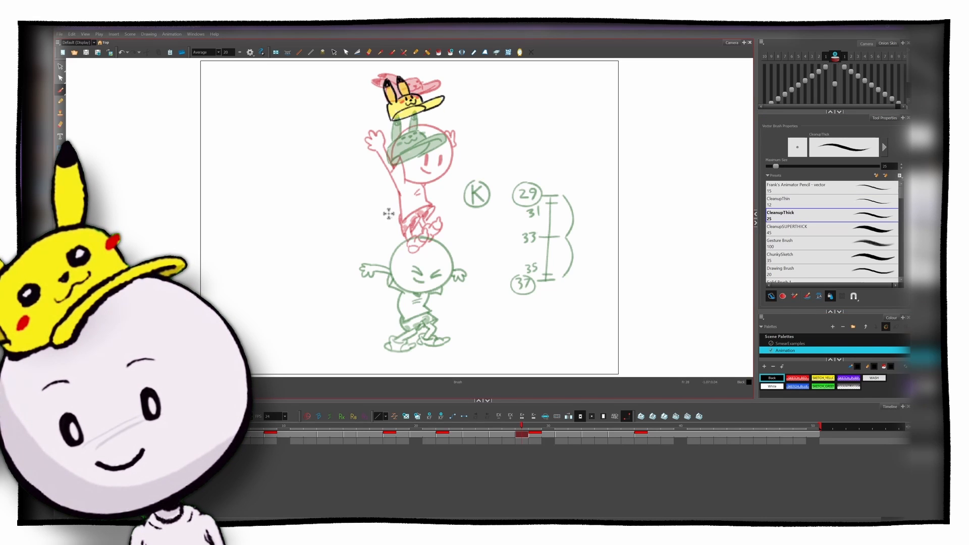
mouse_move(388, 214)
left_mouse_down()
mouse_move(364, 171)
mouse_move(369, 146)
mouse_move(384, 160)
left_mouse_up()
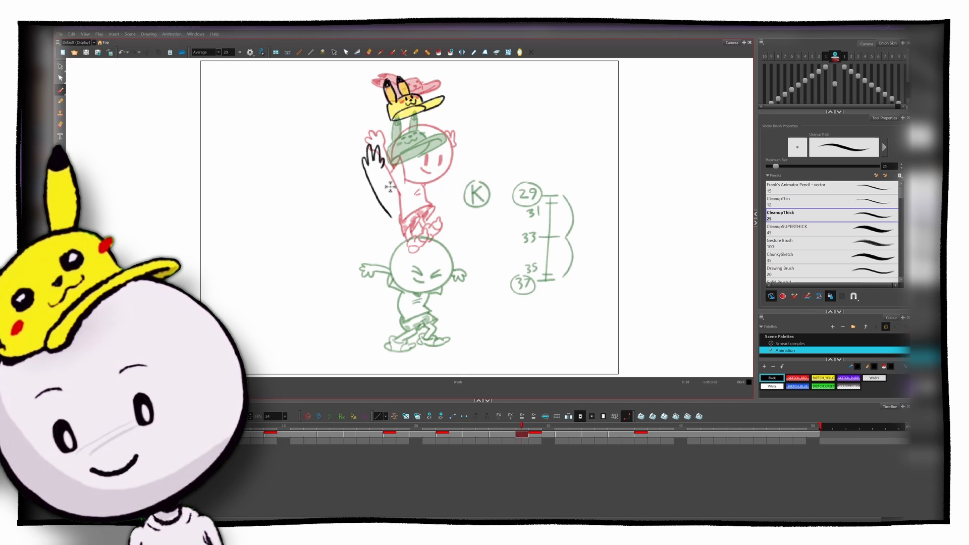
mouse_move(382, 204)
left_mouse_down()
mouse_move(393, 180)
mouse_move(385, 167)
mouse_move(402, 211)
mouse_move(399, 271)
mouse_move(433, 257)
left_mouse_up()
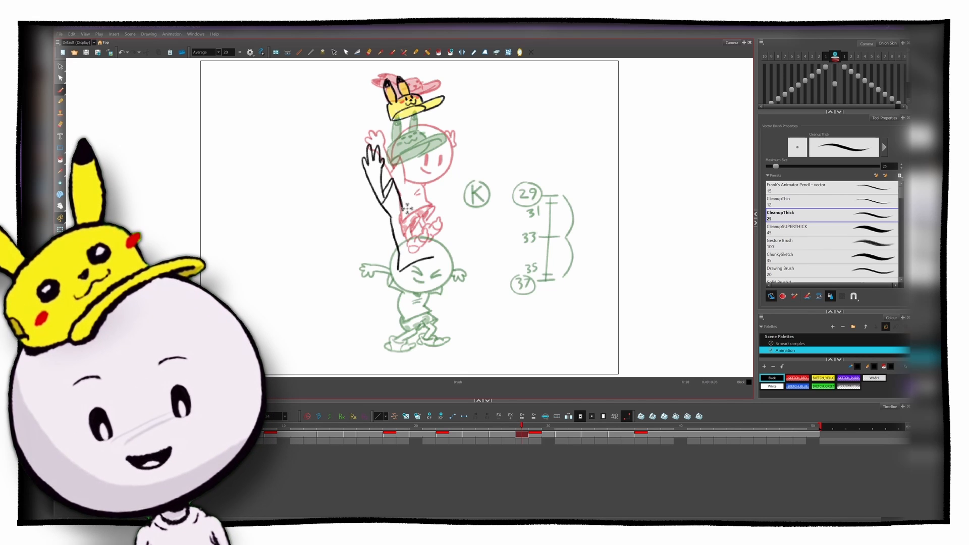
mouse_move(421, 217)
left_mouse_down()
mouse_move(448, 203)
mouse_move(444, 150)
mouse_move(407, 141)
mouse_move(390, 181)
mouse_move(437, 204)
left_mouse_up()
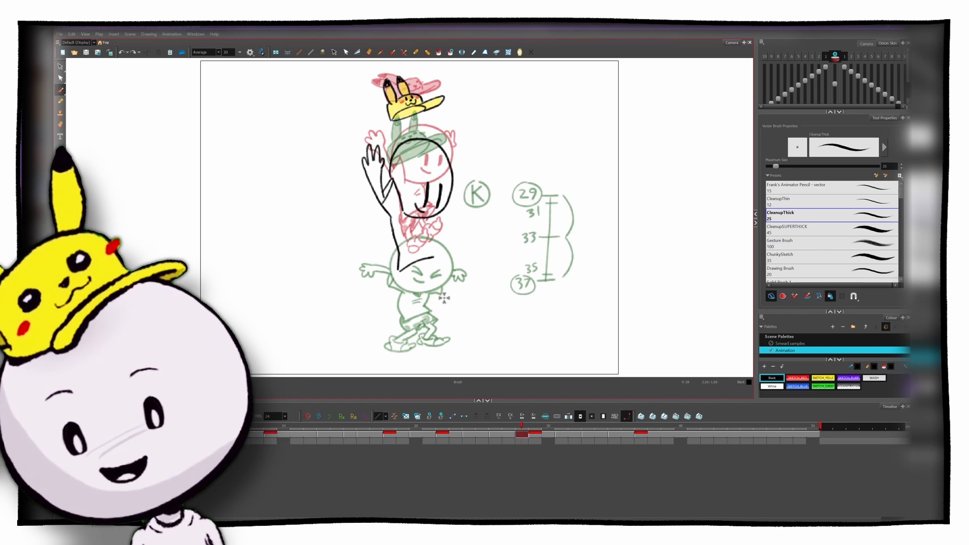
mouse_move(443, 151)
left_mouse_down()
mouse_move(457, 152)
mouse_move(446, 217)
mouse_move(431, 242)
left_mouse_up()
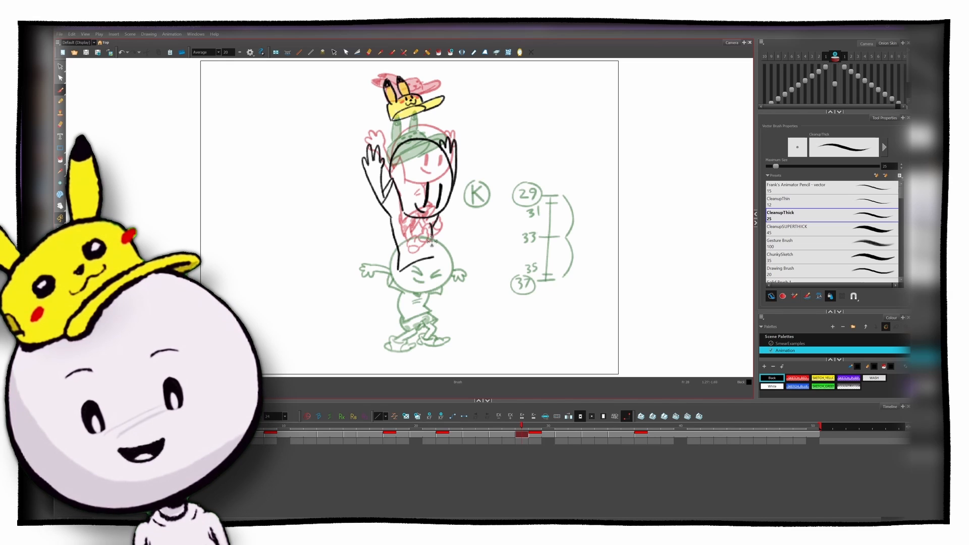
Step: Draw the shorts and tucked-up feet, add SKETCH_RED spots to the shorts, and turn off the onion skin
mouse_move(404, 301)
left_mouse_down()
mouse_move(445, 259)
mouse_move(432, 274)
left_mouse_up()
mouse_move(403, 303)
left_mouse_down()
mouse_move(398, 275)
mouse_move(398, 291)
mouse_move(421, 269)
left_mouse_up()
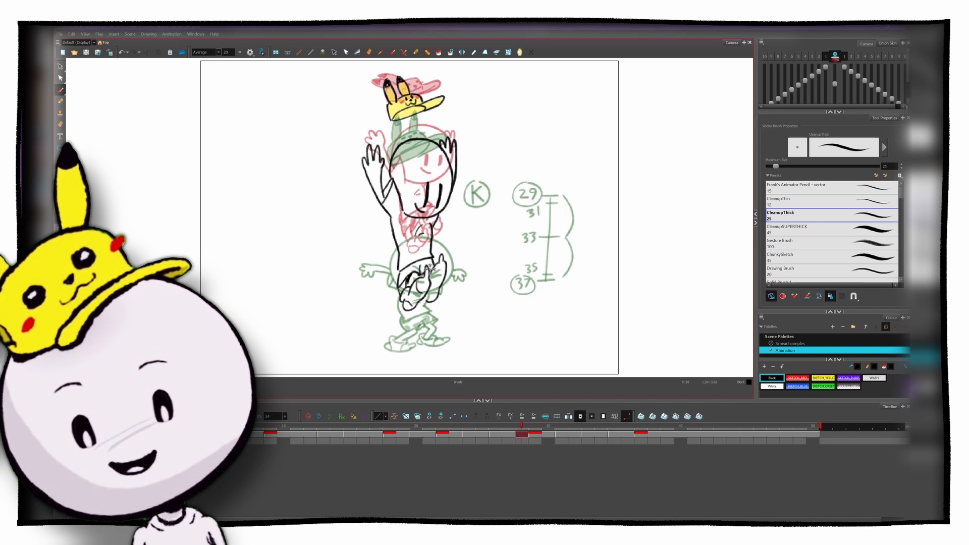
left_click(797, 378)
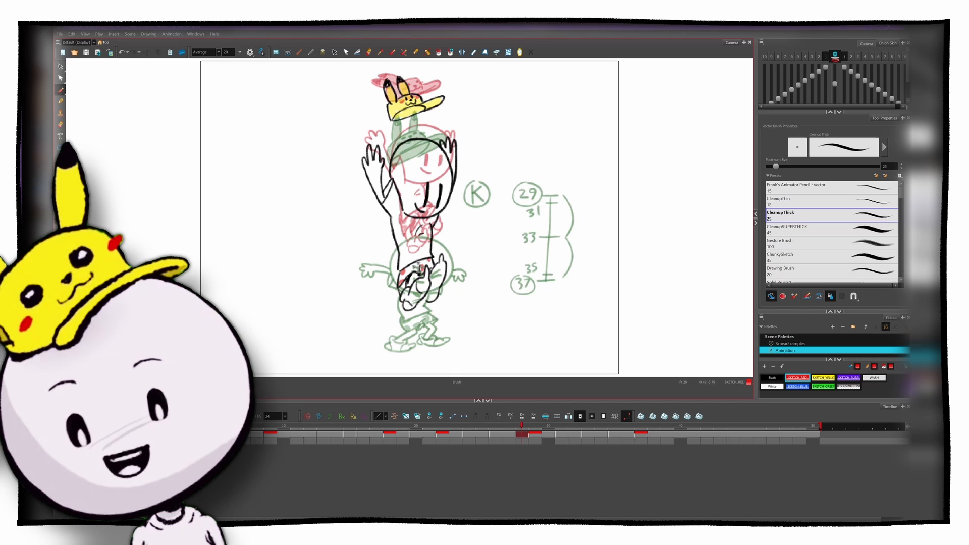
key("alt+o")
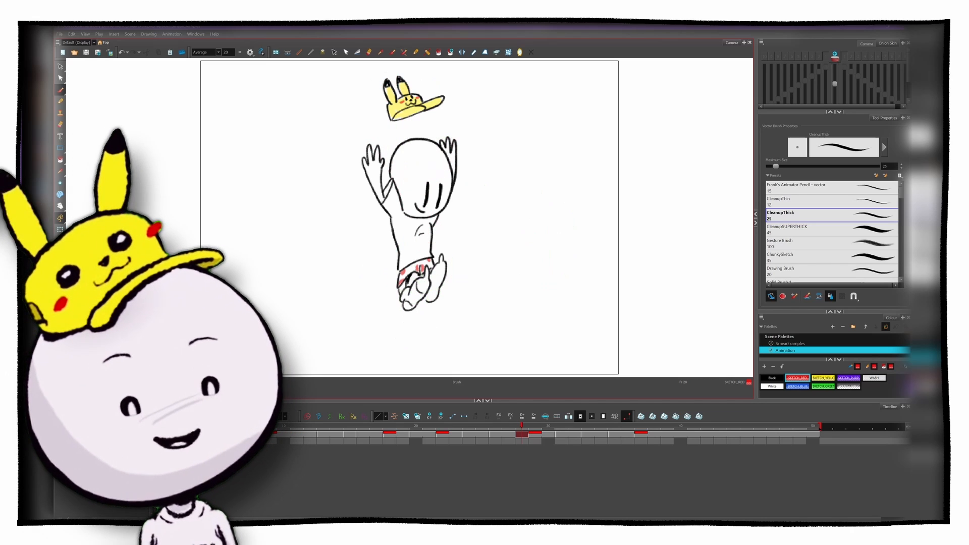
Step: Select the shorts' lines and red spots on frame 28 and delete them
left_click(766, 379)
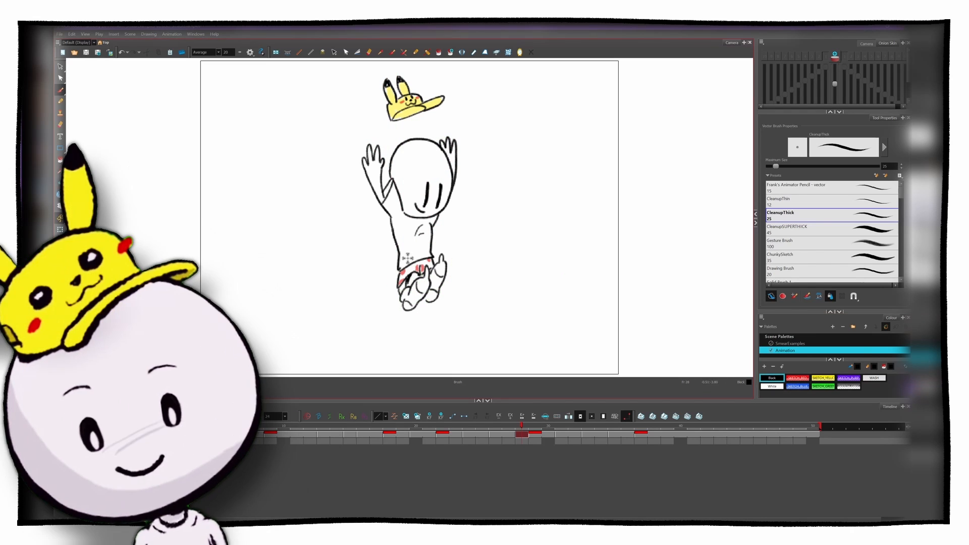
key("alt+s")
left_click_drag(406, 266, 412, 276)
key("Delete")
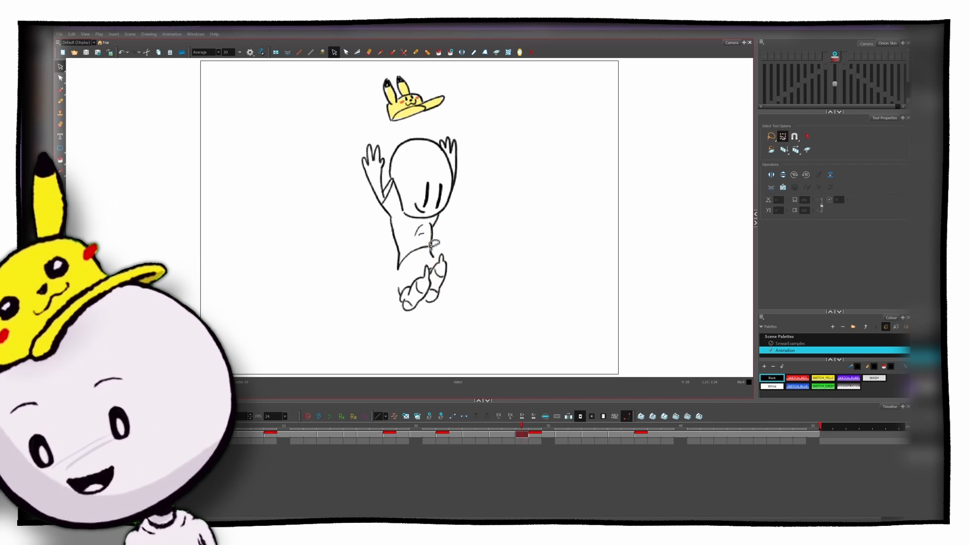
Step: Redraw the shorts in black between the torso and feet, and paint SKETCH_RED spots on them
key("alt+b")
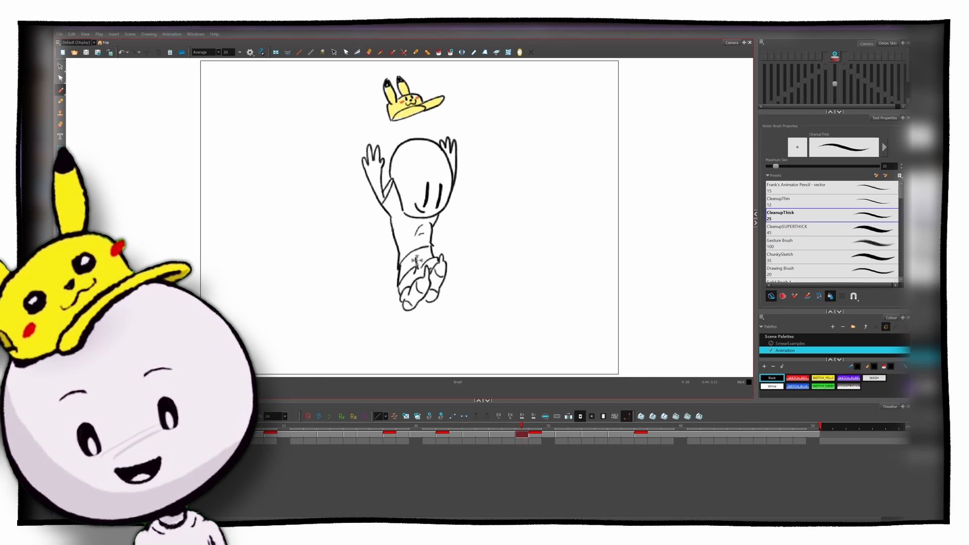
left_click_drag(418, 270, 407, 279)
left_click(797, 378)
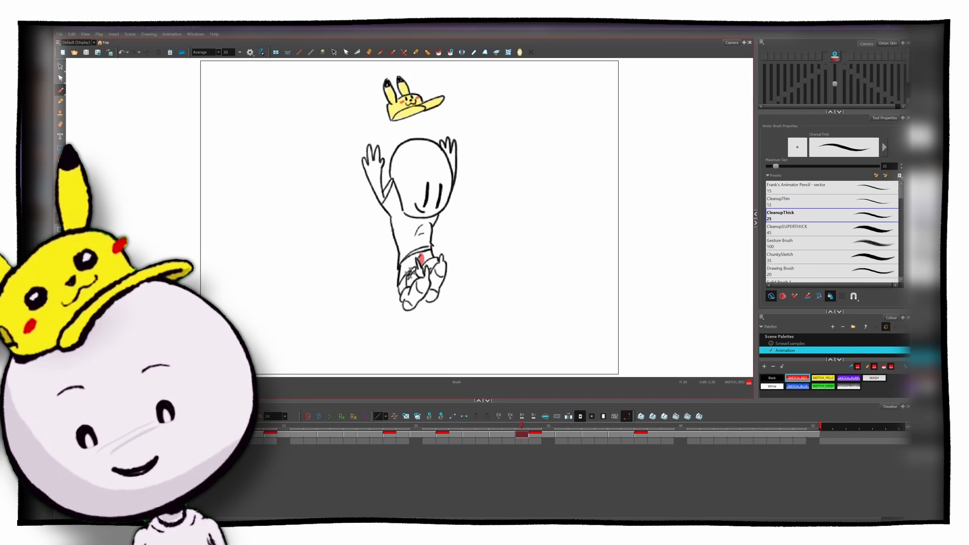
left_click_drag(430, 255, 429, 259)
left_click_drag(402, 276, 400, 280)
Step: Flip between the drawings around frame 28 and scrub the timeline to review both smear frames in motion
key("f")
key("g")
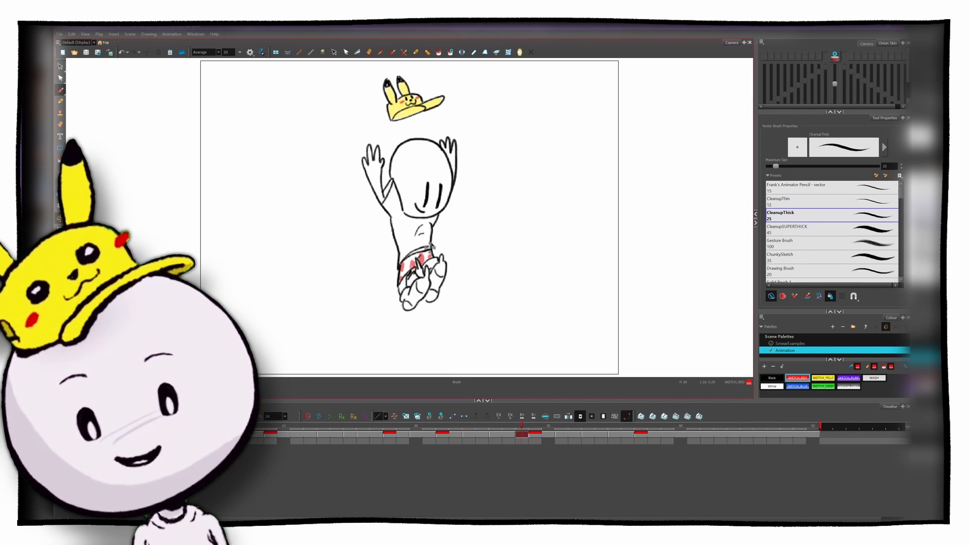
key("g")
key("f")
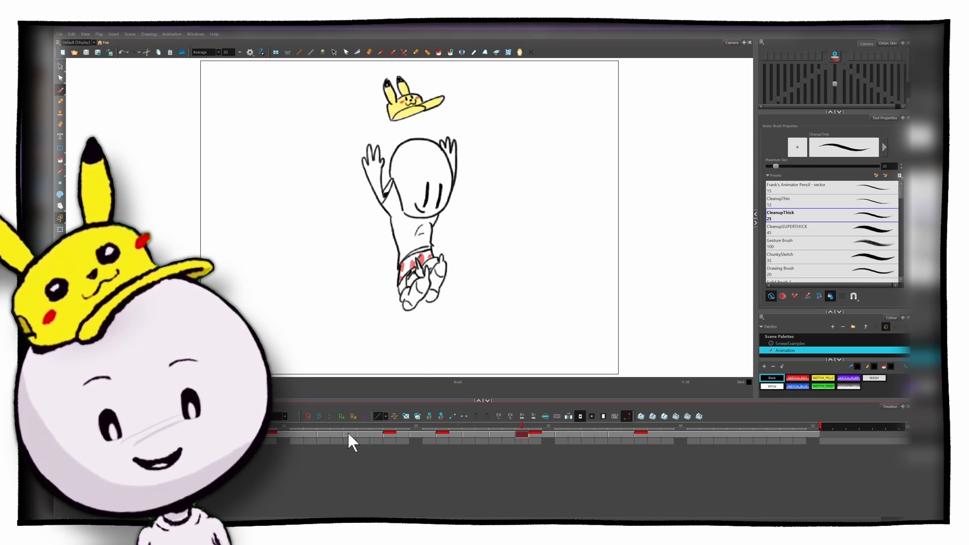
left_click(347, 431)
left_click(520, 433)
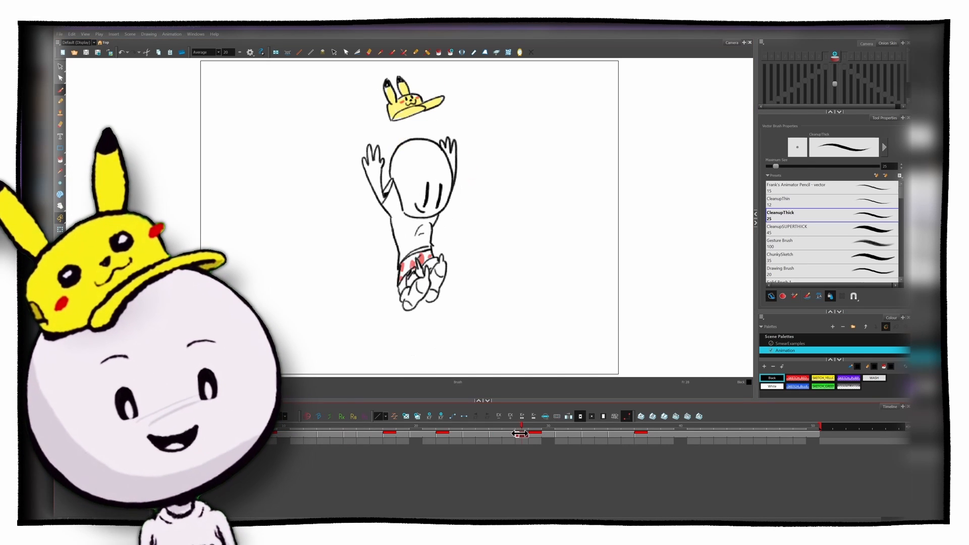
left_click_drag(521, 433, 646, 405)
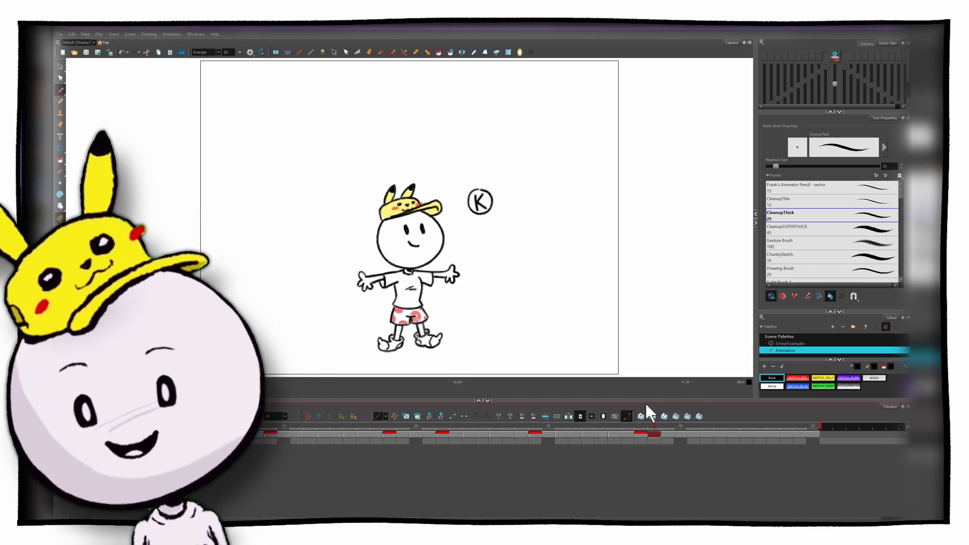
Step: Open the scene's file commands
left_click(59, 35)
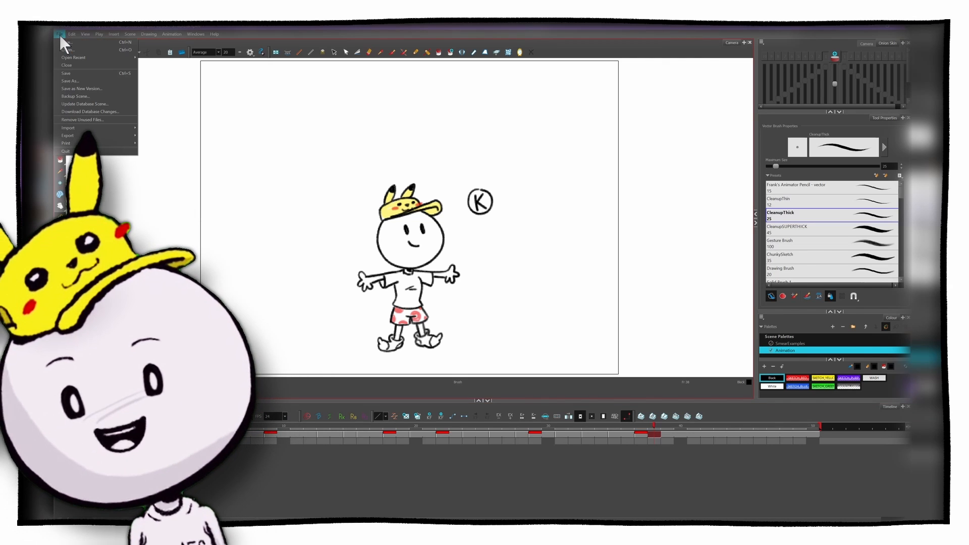
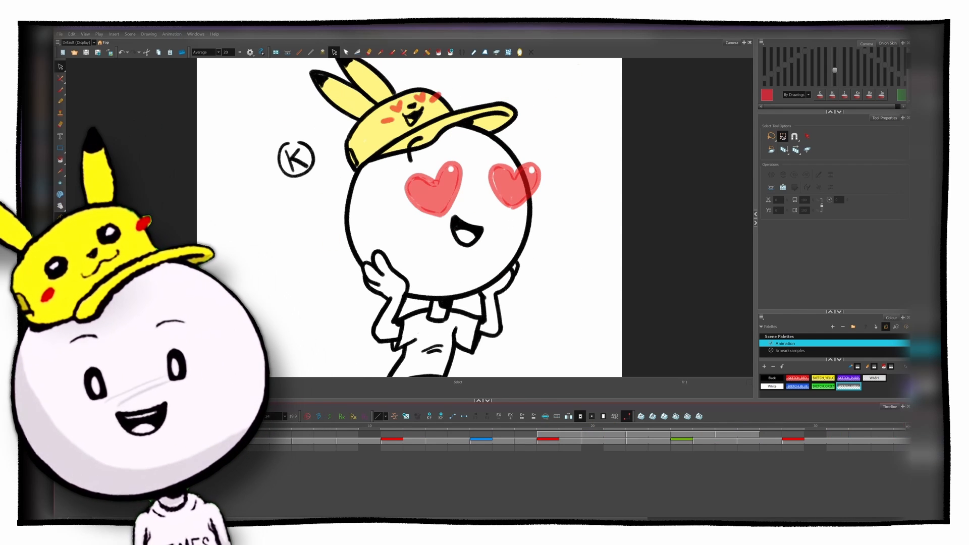
Step: Scrub through the jump animation and go to the empty frame 17, just before the encircled K drawing
left_click(394, 424)
left_click(503, 434)
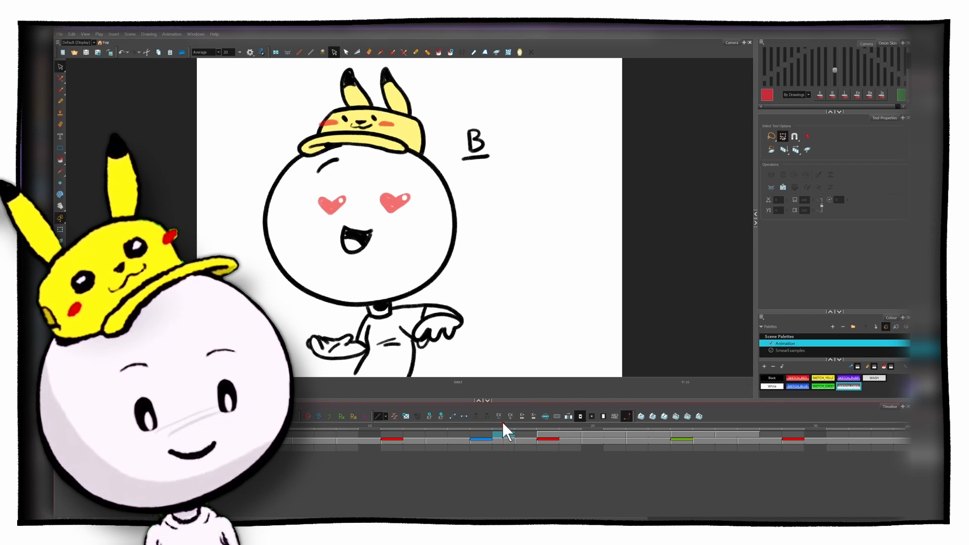
mouse_move(503, 423)
left_mouse_down()
mouse_move(559, 424)
mouse_move(474, 432)
mouse_move(555, 424)
mouse_move(478, 431)
mouse_move(550, 429)
mouse_move(525, 439)
left_mouse_up()
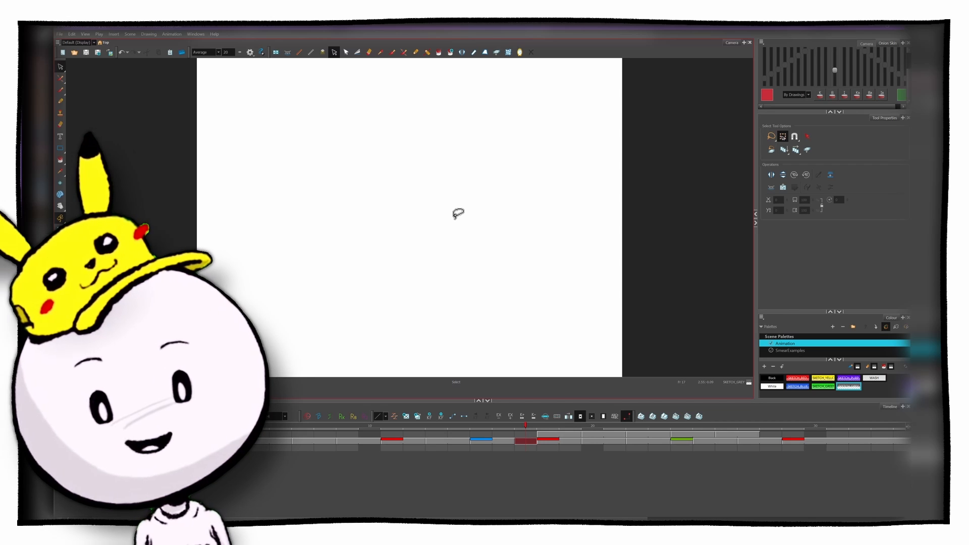
Step: Flip between the B drawing, the blank frame 17 and the K drawing to compare the two poses
key("f")
key("g")
key("g")
key("f")
key("f")
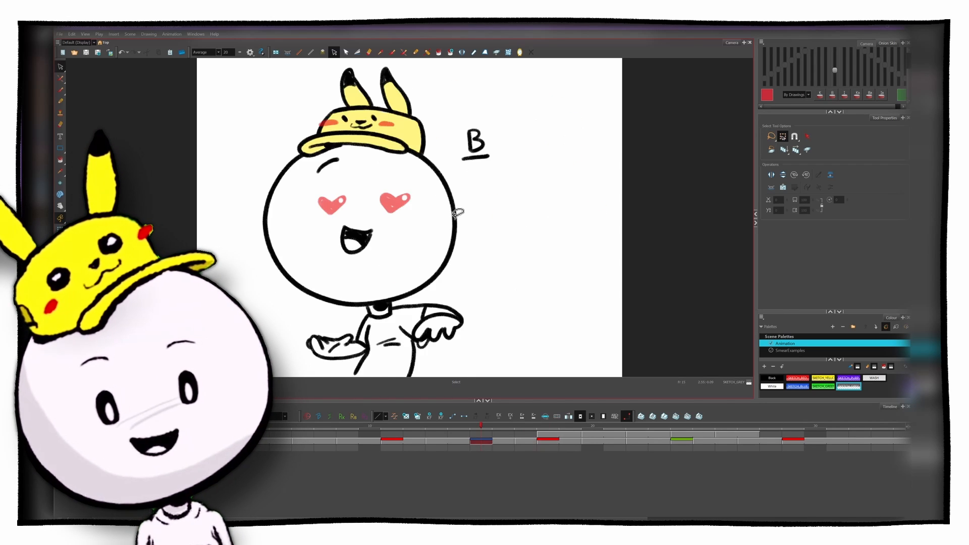
key("g")
key("f")
key("g")
key("g")
key("f")
key("f")
key("g")
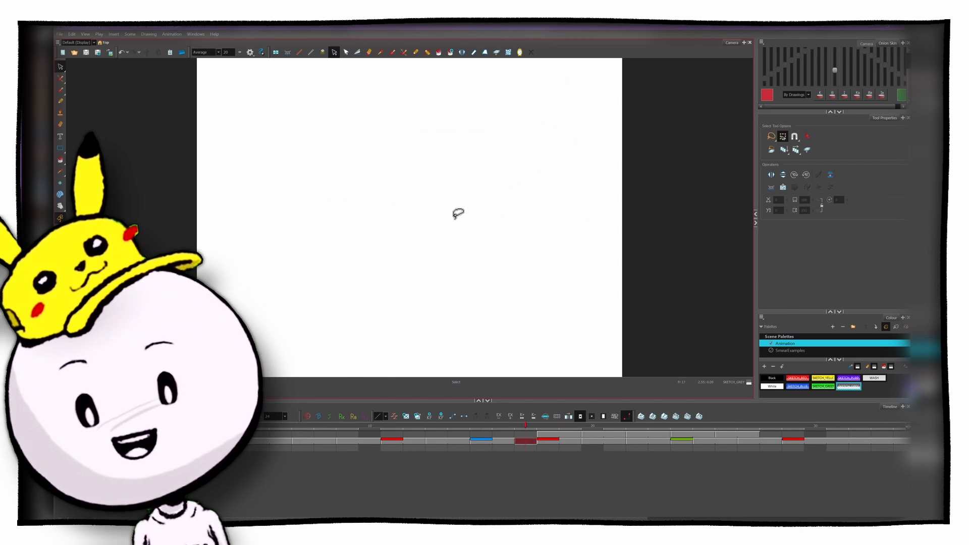
key("f")
key("g")
Step: Set the brush to the CleanupThick preset with the WASH colour and flip through the neighbouring poses for reference
key("g")
key("f")
key("alt+b")
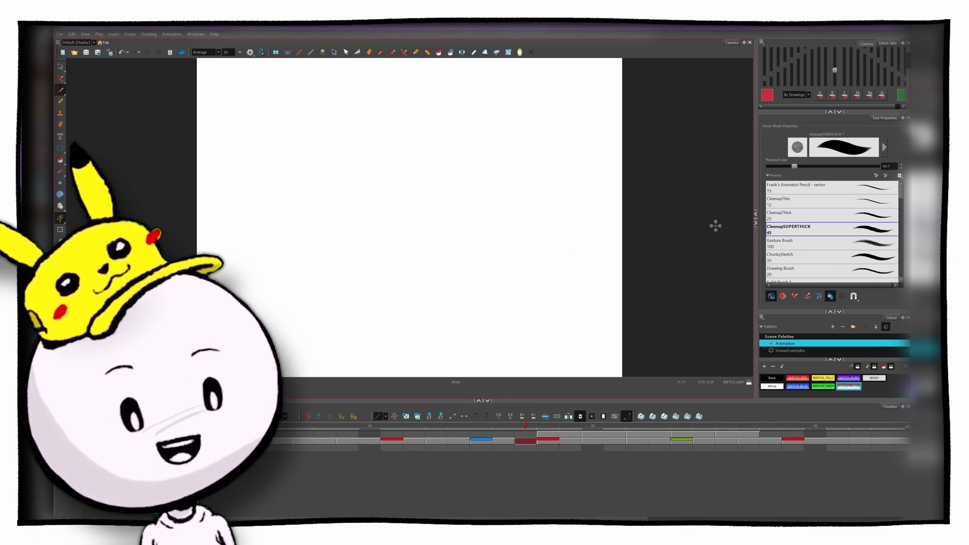
left_click(850, 218)
left_click(874, 378)
key("g")
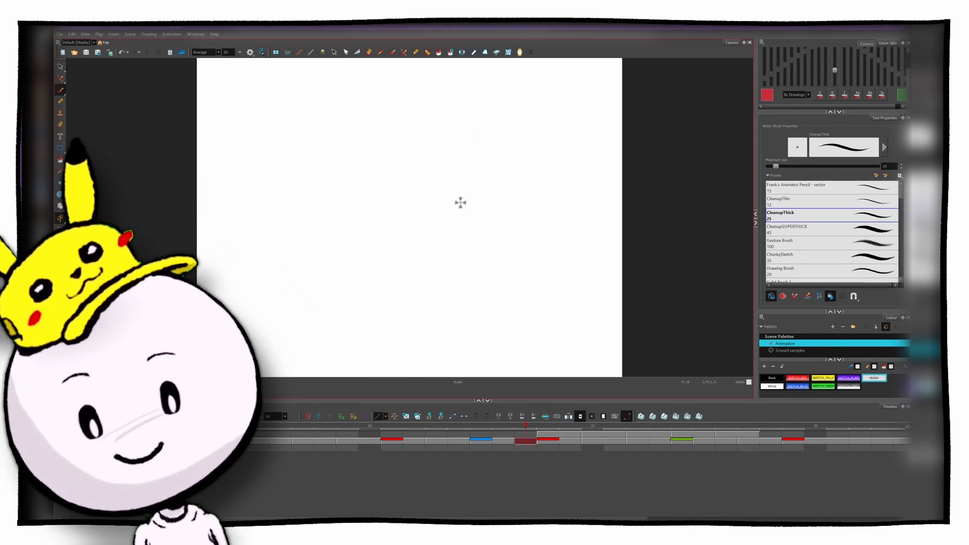
key("f")
key("g")
key("g")
key("f")
key("f")
key("g")
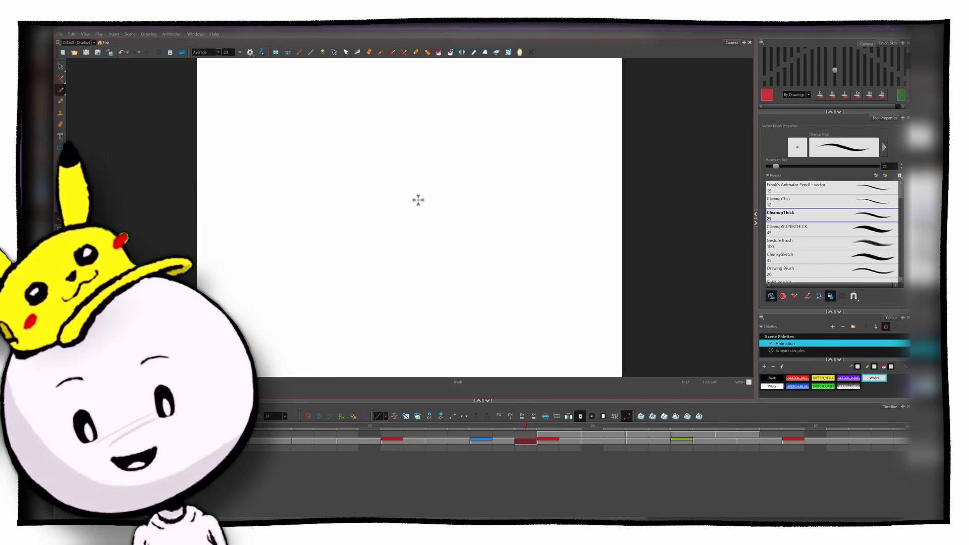
Step: Sketch a large heart-shaped eye on frame 17, placing it by flipping to the neighbouring drawings
left_click_drag(390, 177, 403, 196)
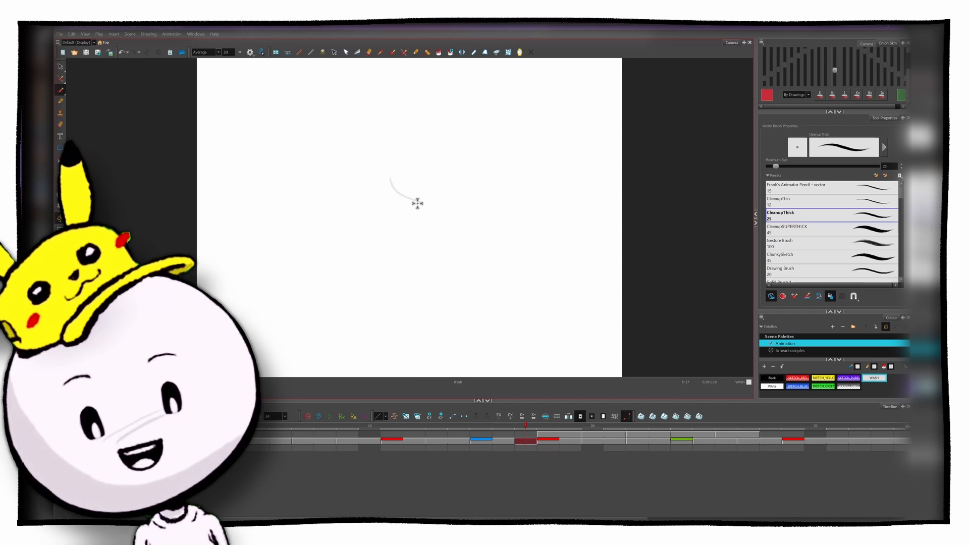
key("g")
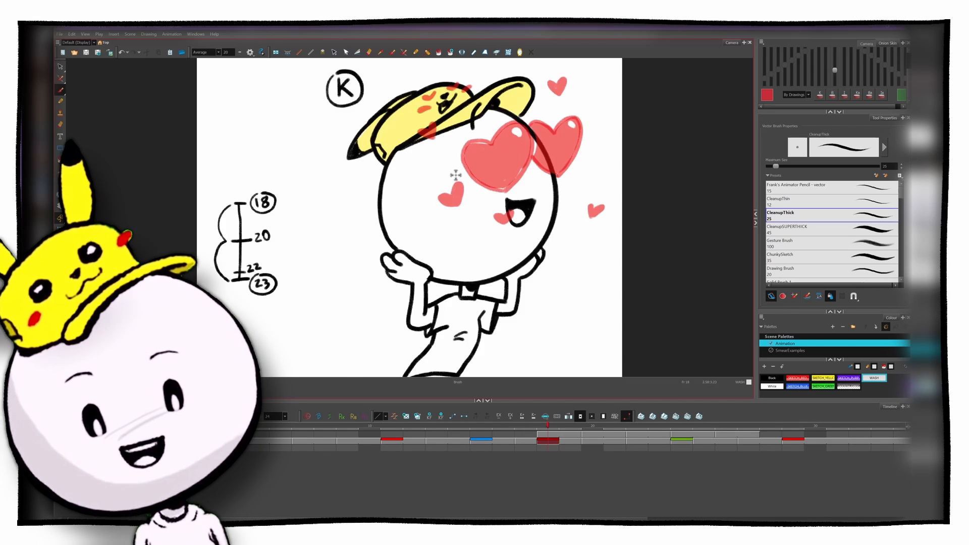
key("f")
key("g")
key("f")
key("f")
key("g")
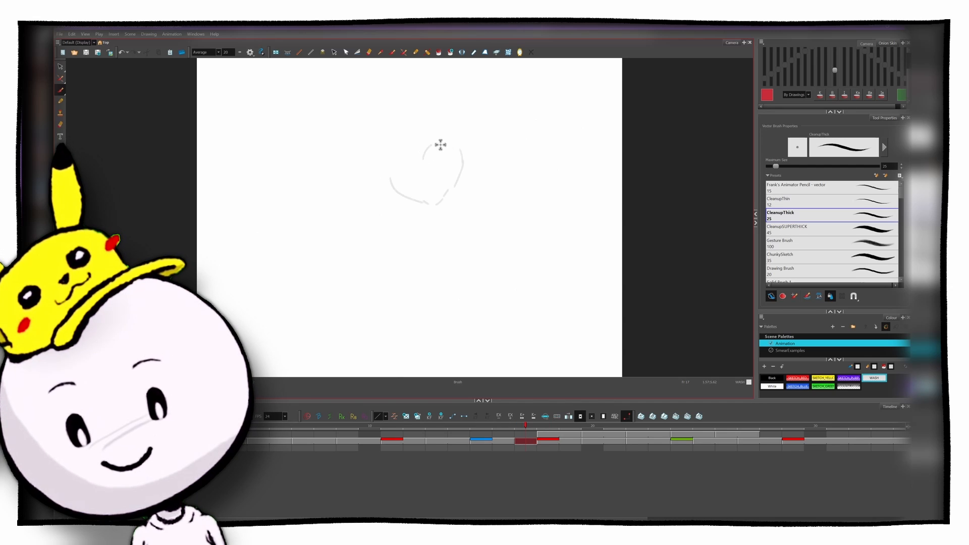
key("f")
key("g")
key("g")
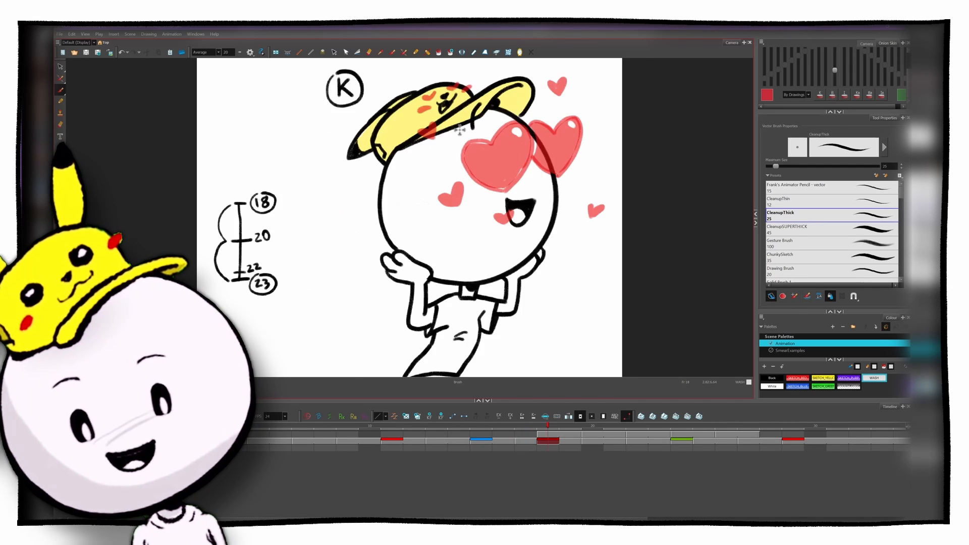
key("f")
key("f")
key("g")
Step: Select the sketched heart eye on frame 17 and move it slightly lower
key("alt+s")
key("f")
key("g")
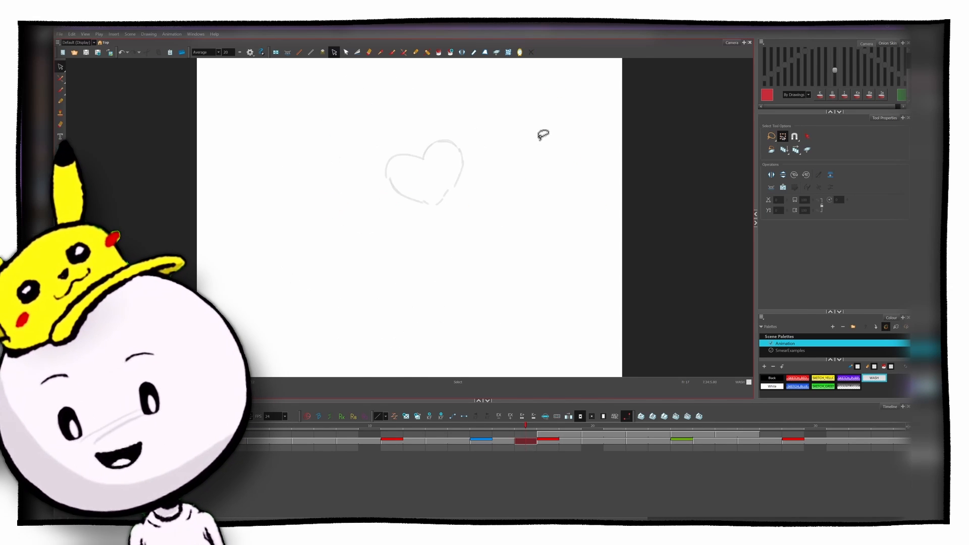
key("g")
key("f")
mouse_move(413, 111)
left_mouse_down()
mouse_move(462, 168)
mouse_move(454, 189)
left_mouse_up()
key("alt+b")
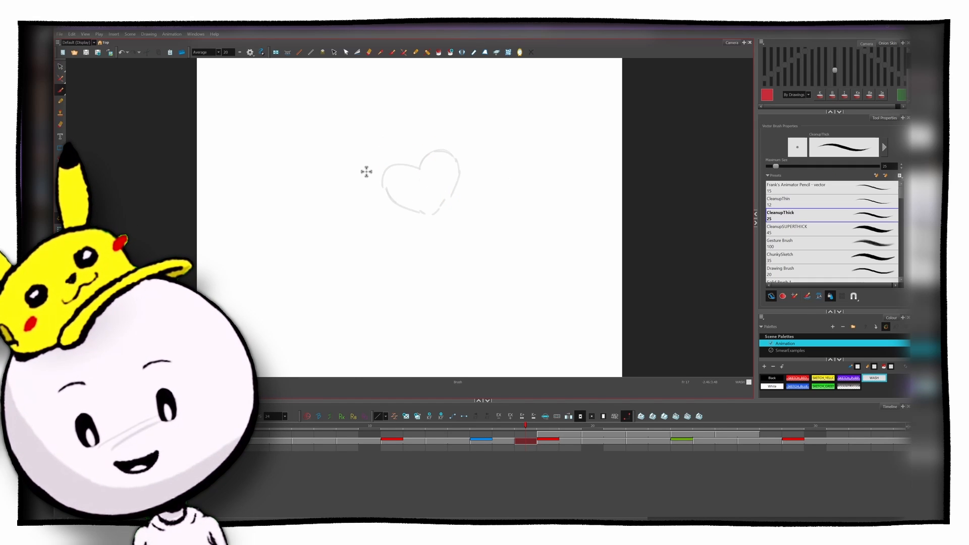
Step: Sketch the head around the heart as a diagonally stretched oval spanning the head positions of both neighbouring poses
key("f")
key("g")
key("g")
key("f")
left_click_drag(319, 207, 323, 251)
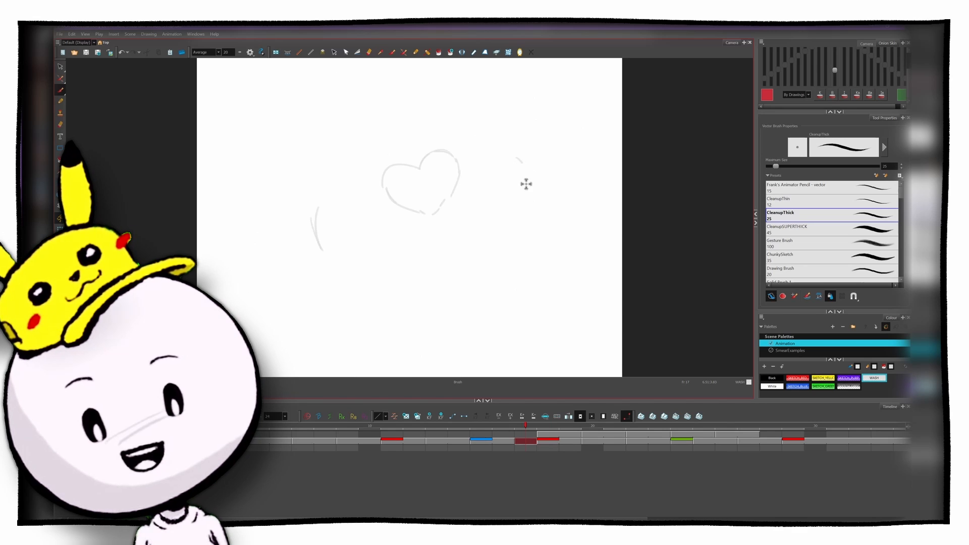
key("f")
mouse_move(527, 184)
left_mouse_down()
mouse_move(516, 152)
mouse_move(341, 190)
mouse_move(407, 273)
mouse_move(510, 142)
mouse_move(315, 216)
left_mouse_up()
key("g")
key("g")
key("f")
key("g")
key("f")
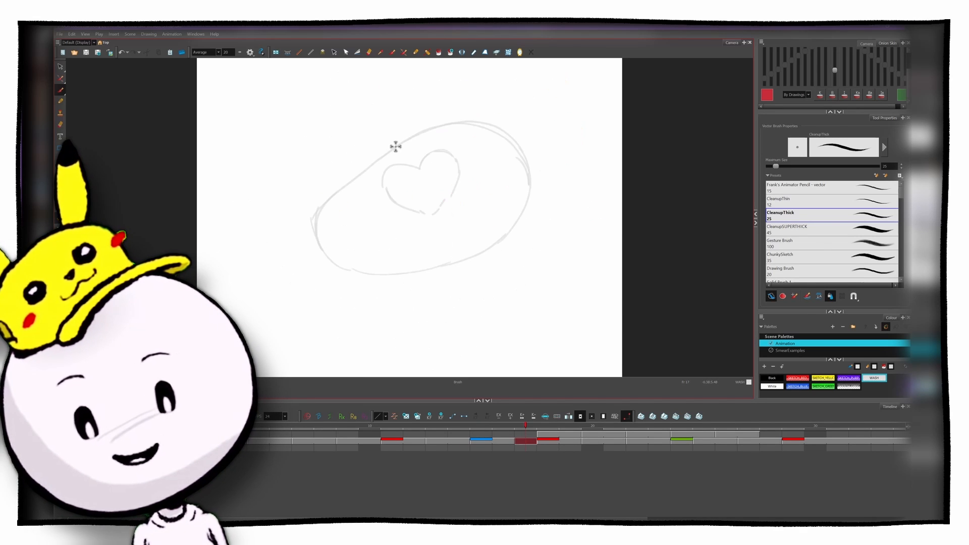
mouse_move(368, 157)
left_mouse_down()
mouse_move(312, 212)
mouse_move(326, 182)
mouse_move(320, 248)
mouse_move(309, 223)
mouse_move(358, 283)
mouse_move(430, 264)
mouse_move(379, 286)
left_mouse_up()
Step: Sketch the second heart eye near the edge of the stretched head and an open smiling mouth below
left_click_drag(497, 182, 478, 153)
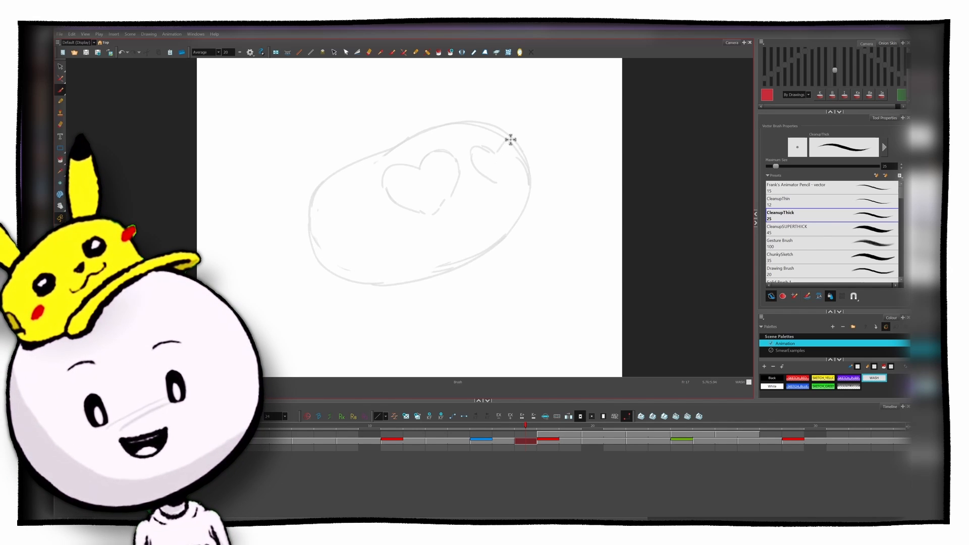
left_click_drag(504, 185, 483, 173)
mouse_move(442, 209)
left_mouse_down()
mouse_move(439, 230)
mouse_move(409, 217)
mouse_move(423, 229)
mouse_move(454, 225)
mouse_move(431, 223)
left_mouse_up()
key("g")
key("f")
Step: Sketch the stretched cap with its brim on top of the oval head
mouse_move(353, 168)
left_mouse_down()
mouse_move(389, 138)
mouse_move(450, 114)
mouse_move(372, 142)
left_mouse_up()
left_click_drag(447, 112, 438, 96)
key("f")
key("g")
key("f")
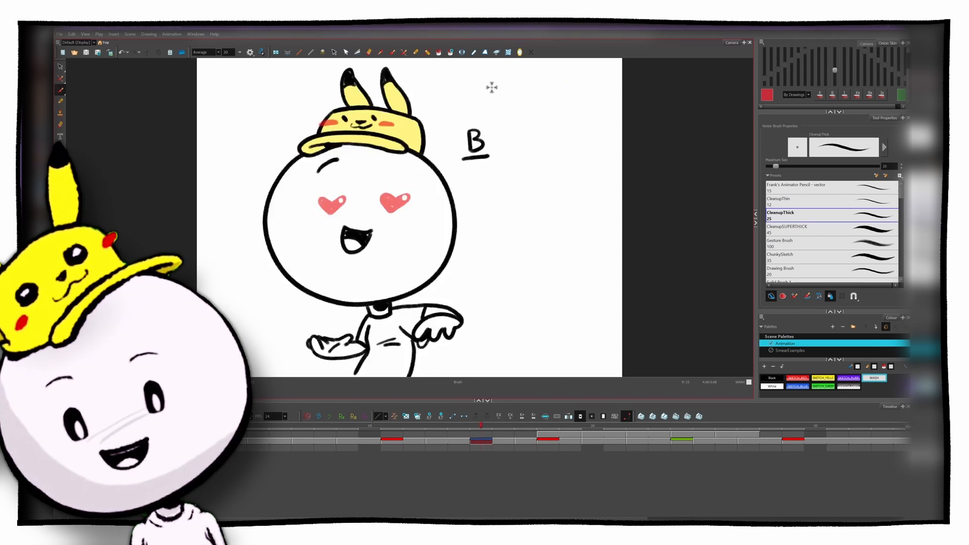
key("g")
Step: Sketch the cap's two ears trailing backwards, checking them against the neighbouring drawings
mouse_move(332, 165)
left_mouse_down()
mouse_move(427, 100)
mouse_move(371, 117)
mouse_move(322, 105)
left_mouse_up()
key("g")
key("f")
key("f")
key("g")
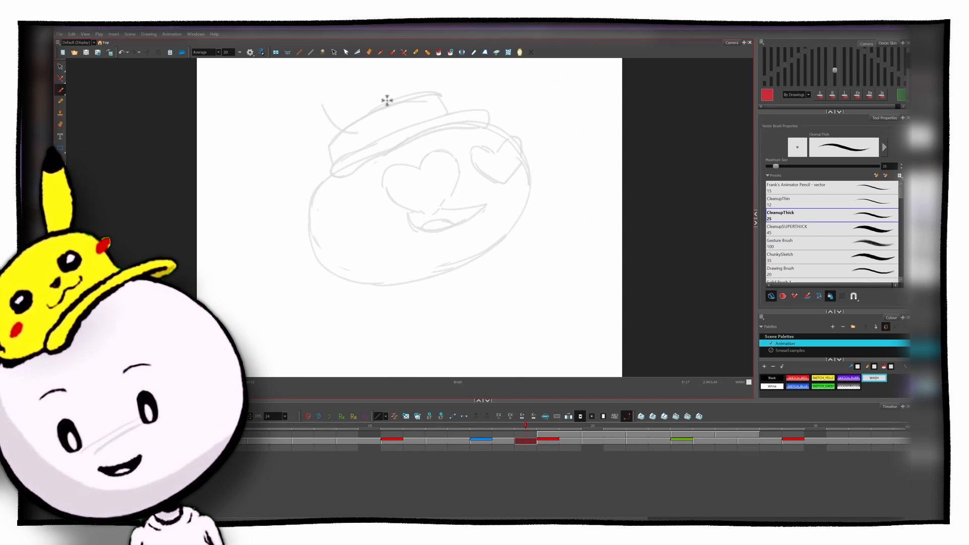
key("f")
key("g")
key("g")
key("f")
Step: Sketch the collar and both sides of the torso below the head, comparing with the neighbouring poses
key("f")
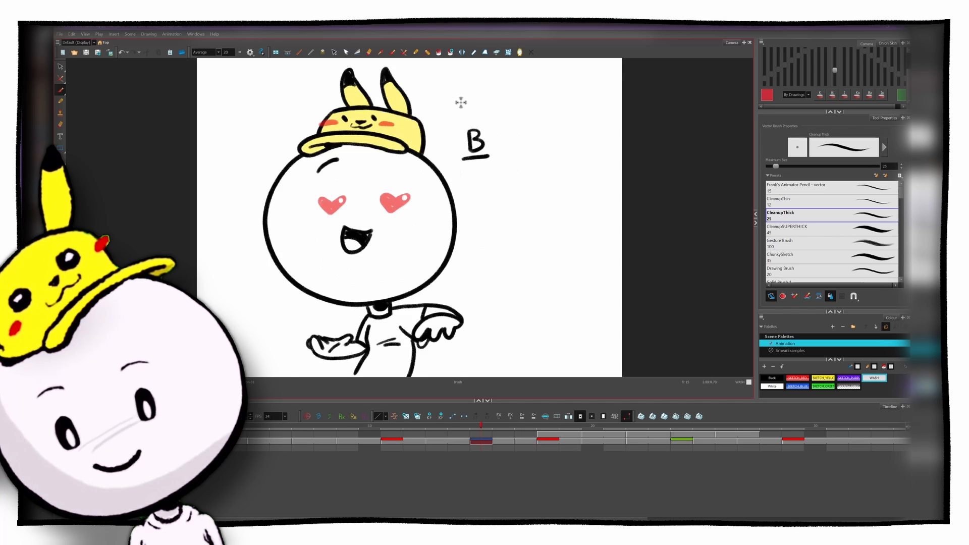
key("g")
left_click_drag(320, 136, 313, 104)
key("f")
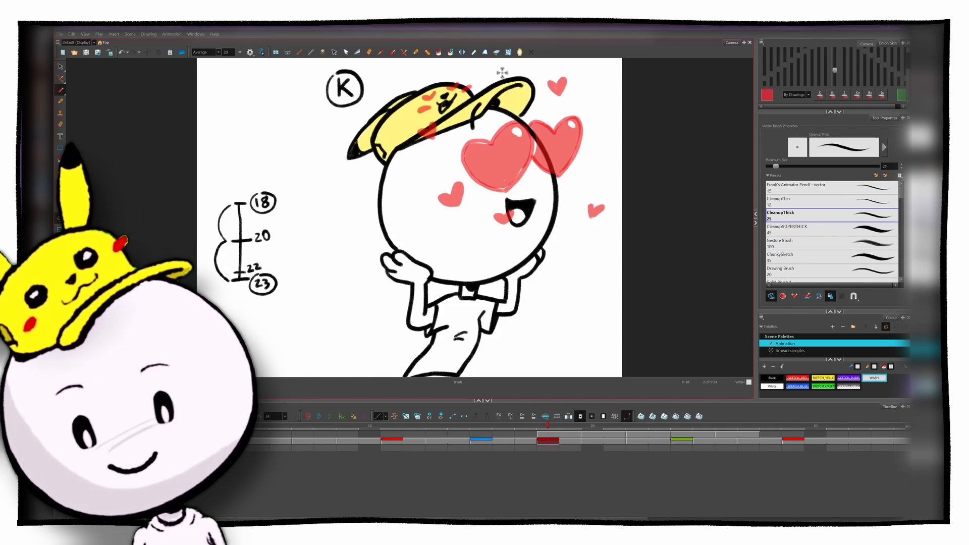
key("g")
left_click_drag(387, 322, 380, 359)
key("f")
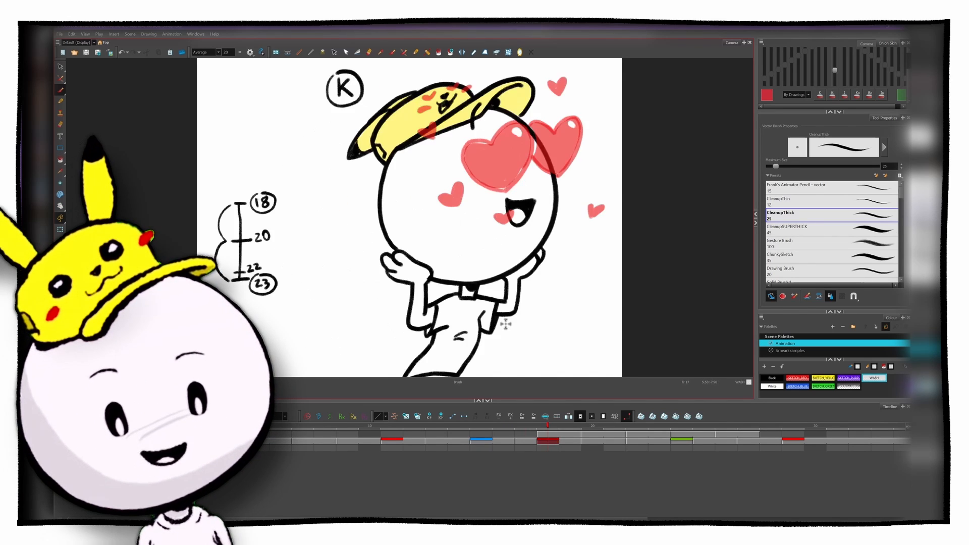
key("g")
key("f")
key("g")
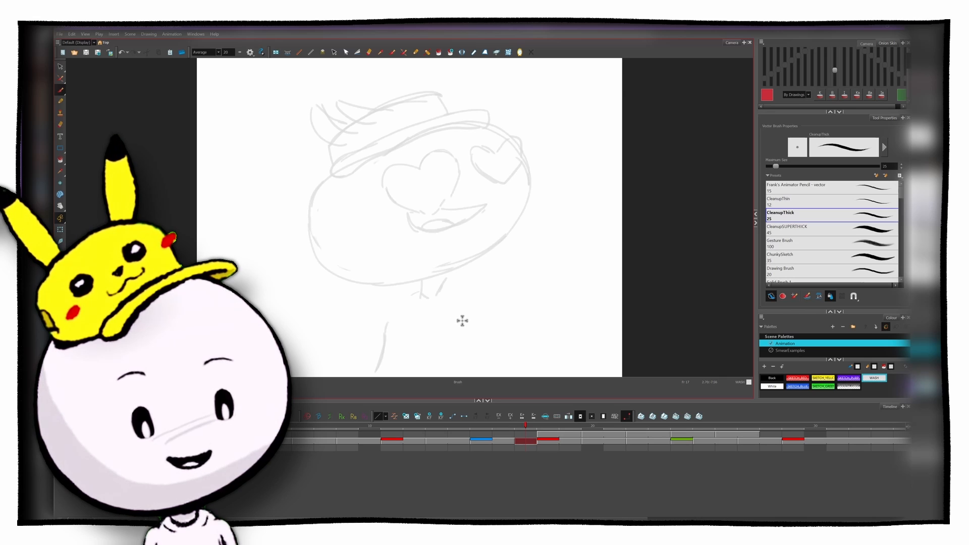
left_click_drag(461, 320, 441, 372)
key("f")
key("g")
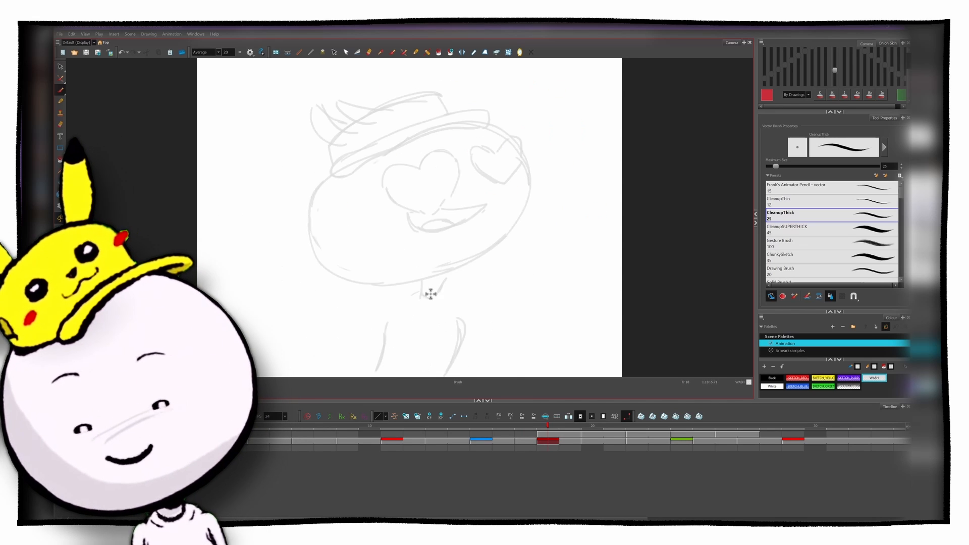
key("f")
key("g")
key("f")
key("f")
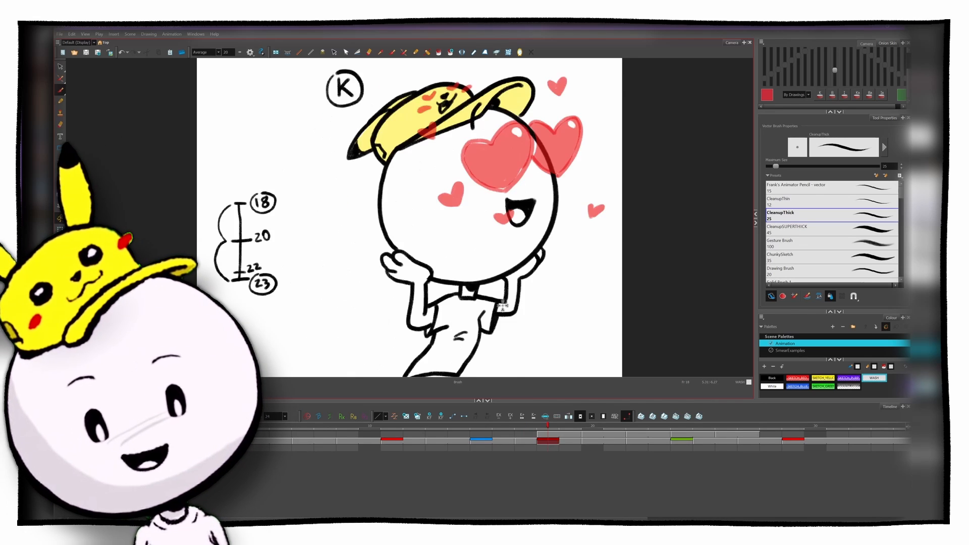
Step: Sketch the shoulder, sleeve, arm and raised hand on the right side of the torso
key("g")
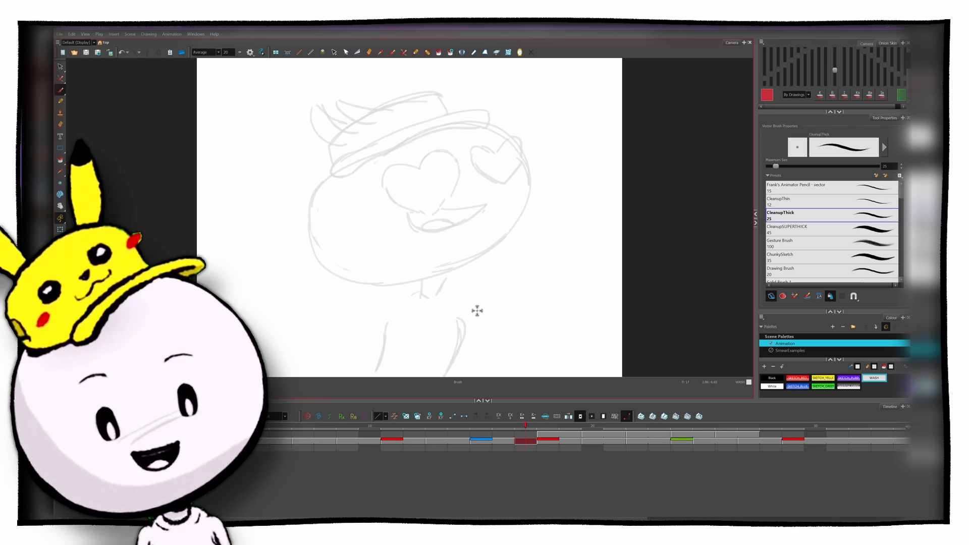
key("f")
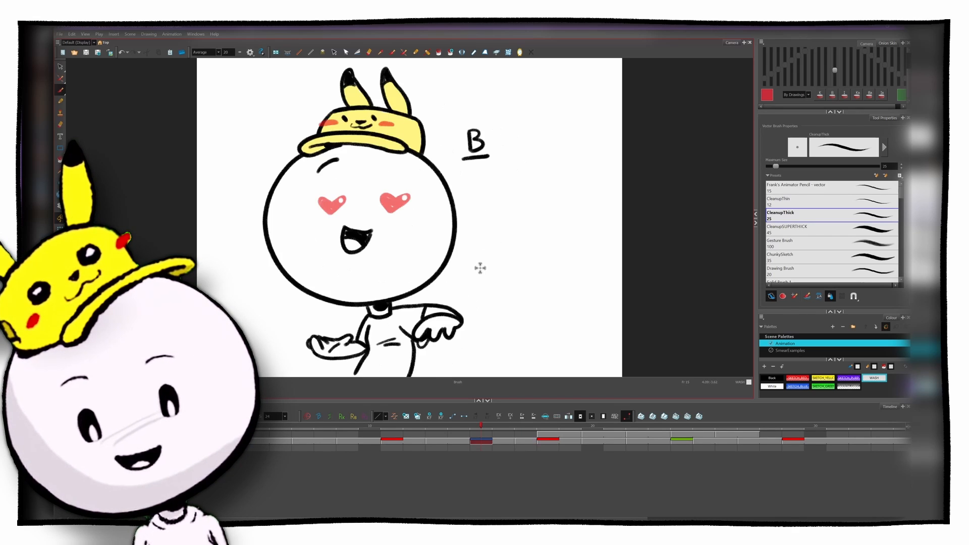
key("g")
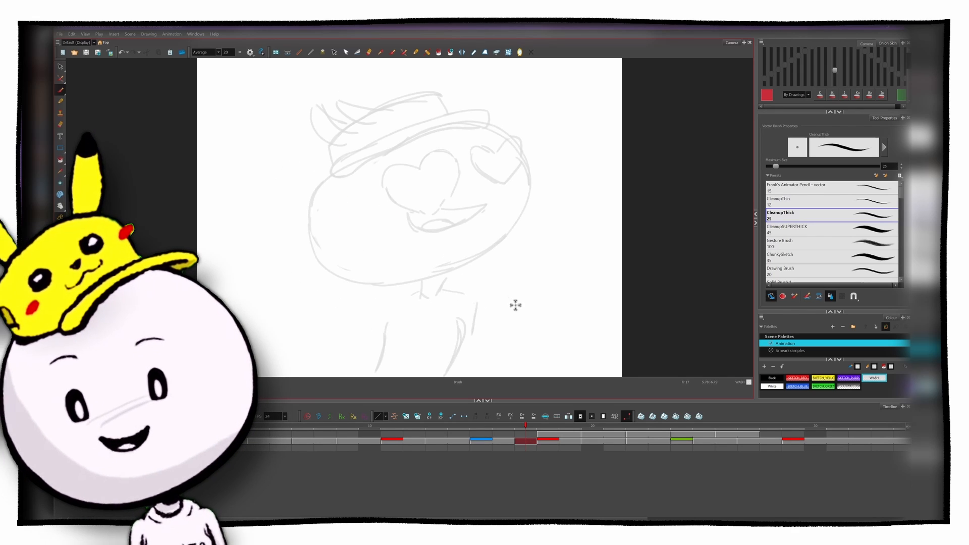
left_click_drag(491, 294, 497, 307)
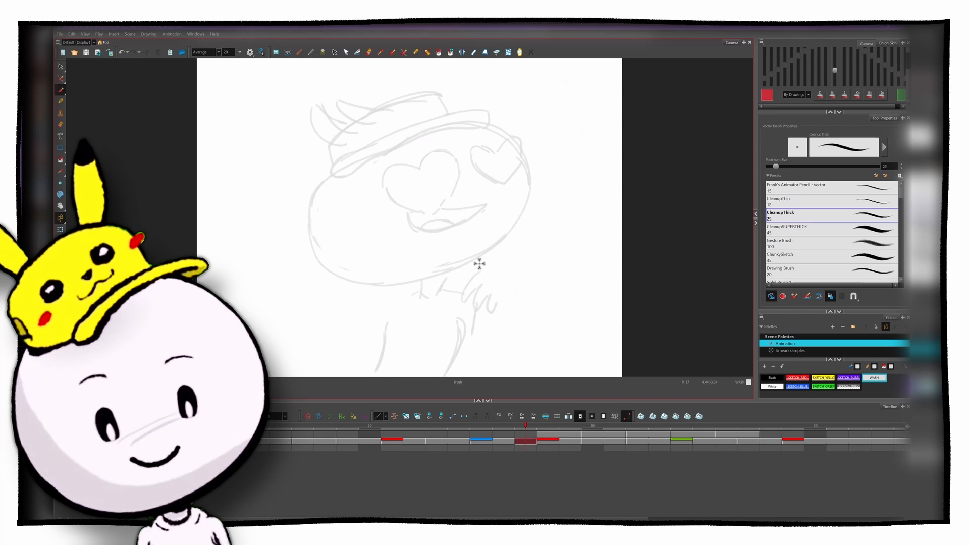
key("f")
key("g")
mouse_move(495, 262)
left_mouse_down()
mouse_move(501, 301)
mouse_move(443, 290)
left_mouse_up()
key("f")
key("g")
left_click_drag(461, 326, 487, 317)
Step: Sketch the other hand, arm and sleeve under the left side of the head and review the rough by flipping
left_click_drag(362, 277, 380, 294)
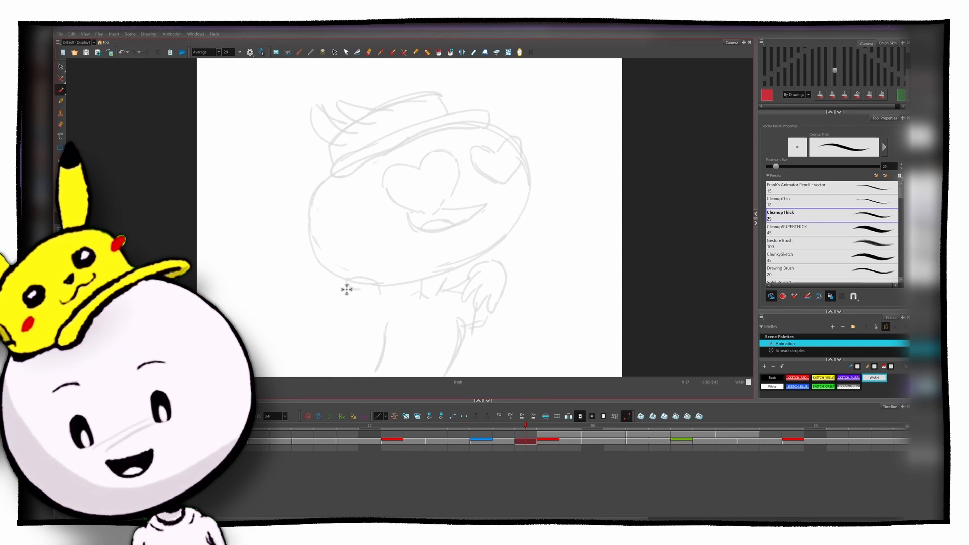
key("f")
key("g")
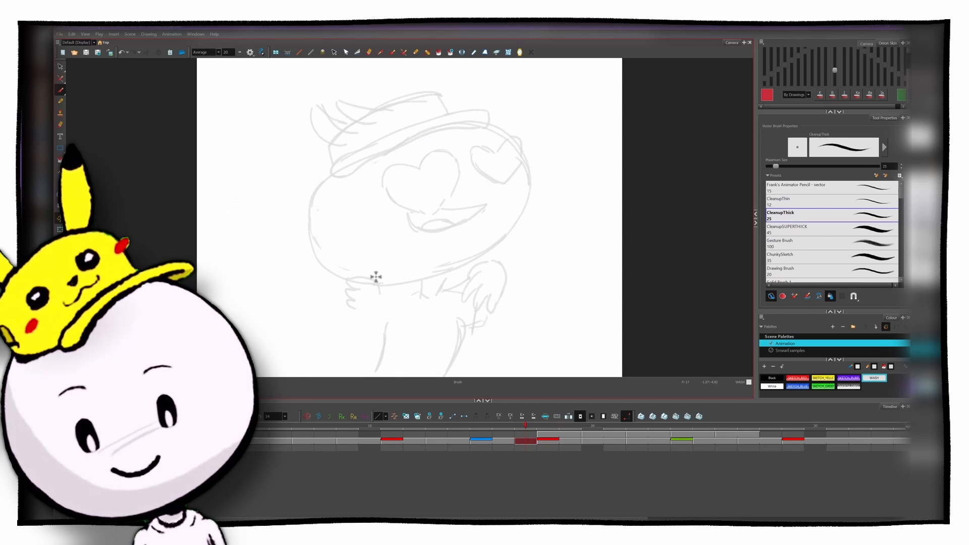
left_click_drag(364, 306, 378, 346)
left_click_drag(386, 289, 390, 330)
left_click_drag(397, 318, 395, 351)
left_click_drag(388, 305, 421, 297)
key("g")
key("f")
key("f")
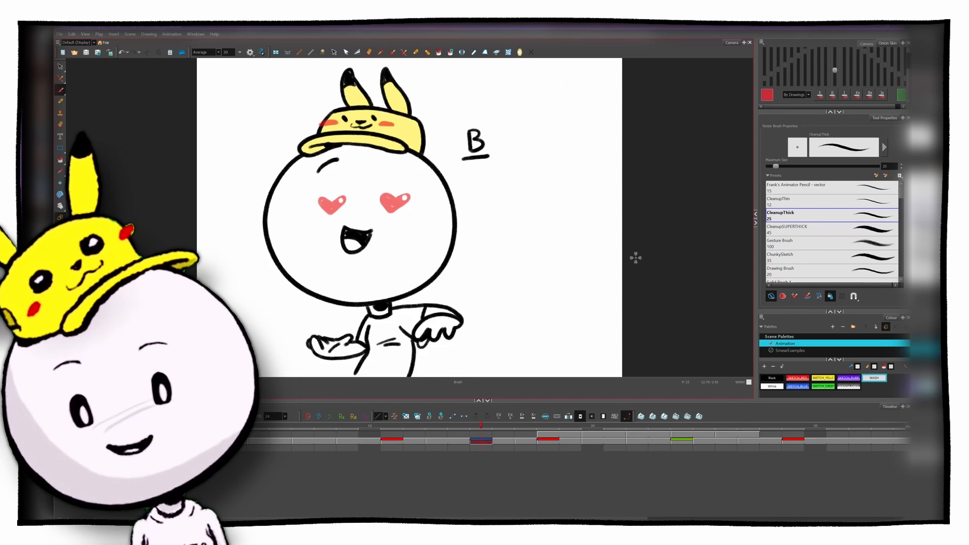
key("g")
key("g")
key("f")
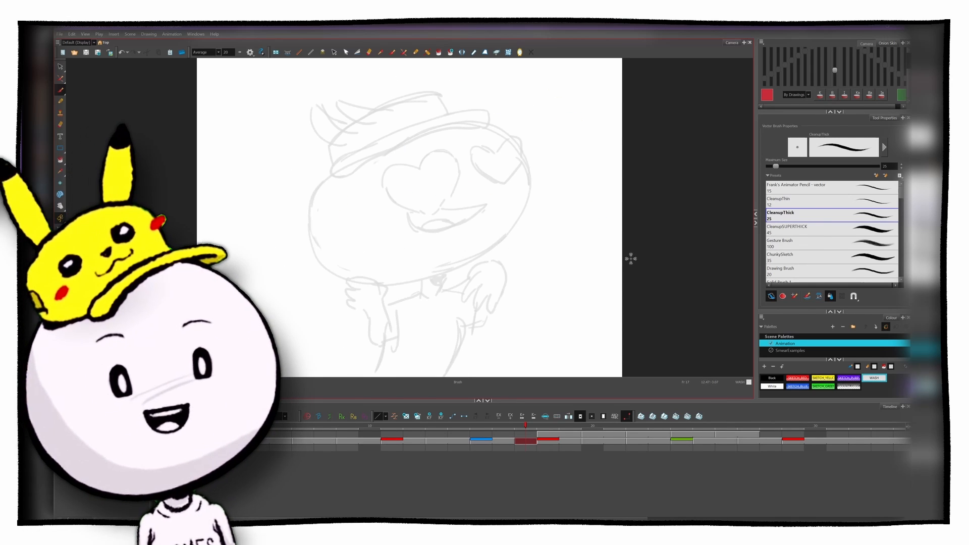
Step: Set up the clean-up brush with the Black colour and the CleanupSUPERTHICK preset
left_click(771, 379)
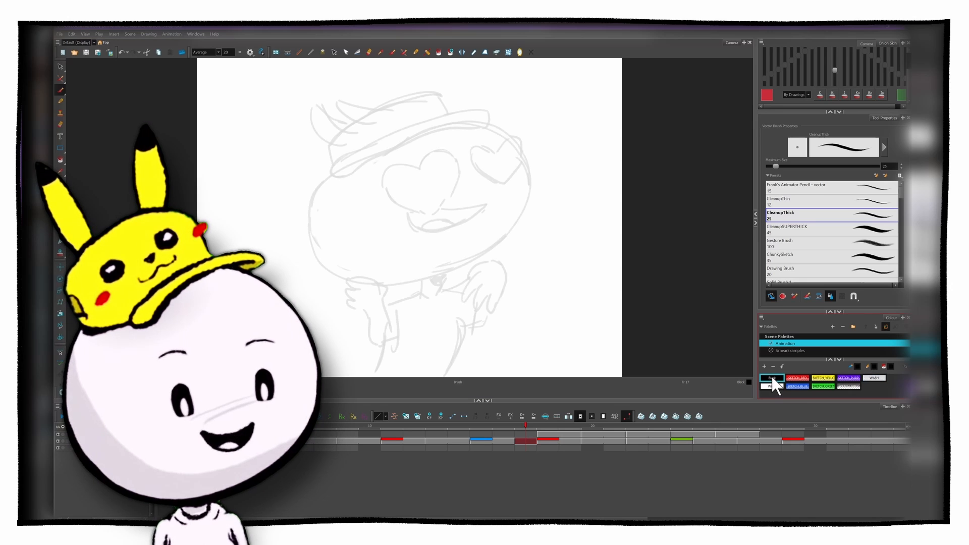
left_click(778, 378)
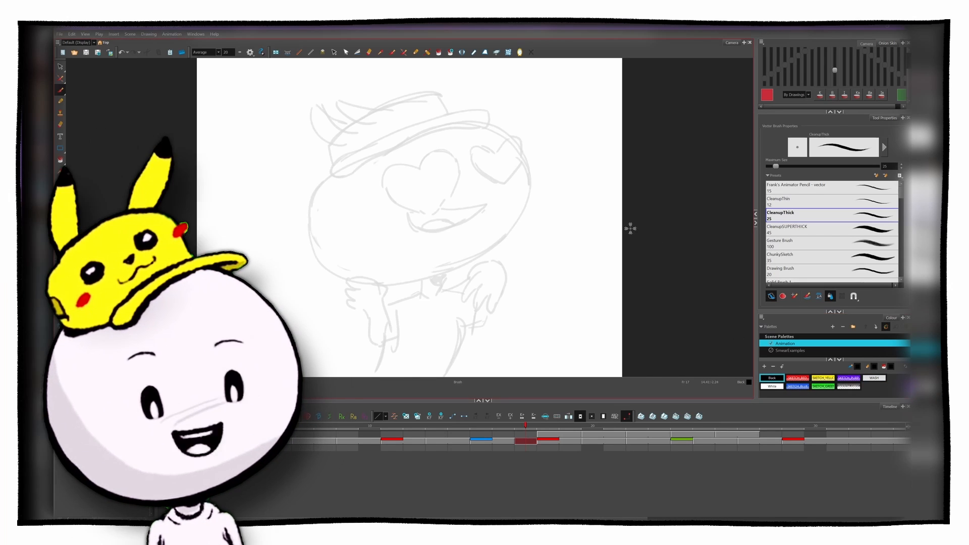
key("3")
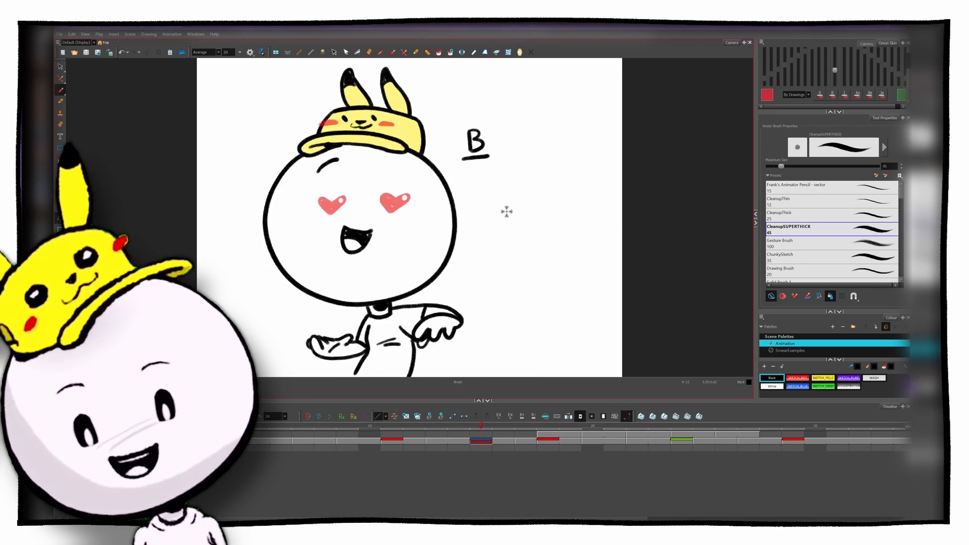
Step: Outline a row of large and small hearts across the eye line of the stretched head in SKETCH_RED
mouse_move(351, 214)
left_mouse_down()
mouse_move(455, 169)
mouse_move(435, 212)
left_mouse_up()
mouse_move(470, 183)
left_mouse_down()
mouse_move(475, 156)
mouse_move(502, 183)
left_mouse_up()
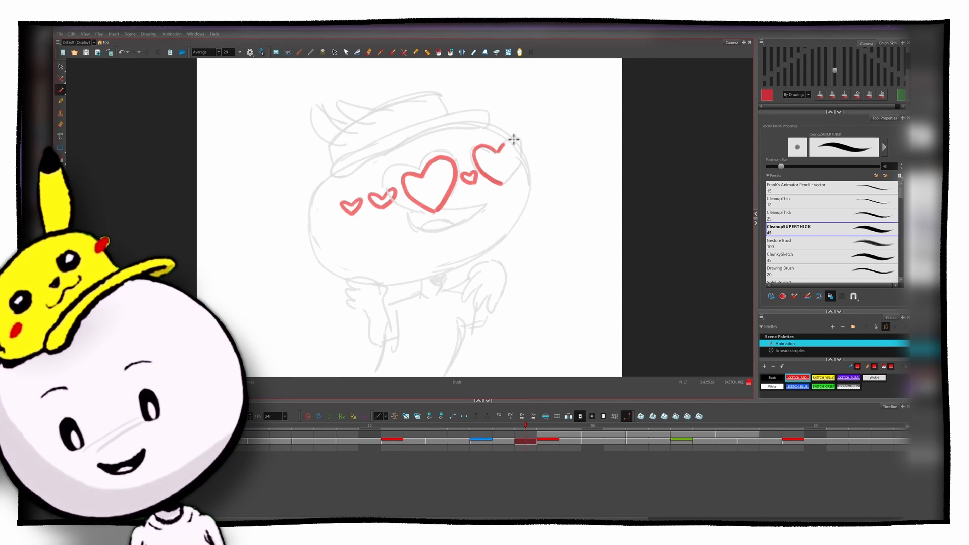
mouse_move(504, 146)
left_mouse_down()
mouse_move(518, 168)
mouse_move(502, 184)
left_mouse_up()
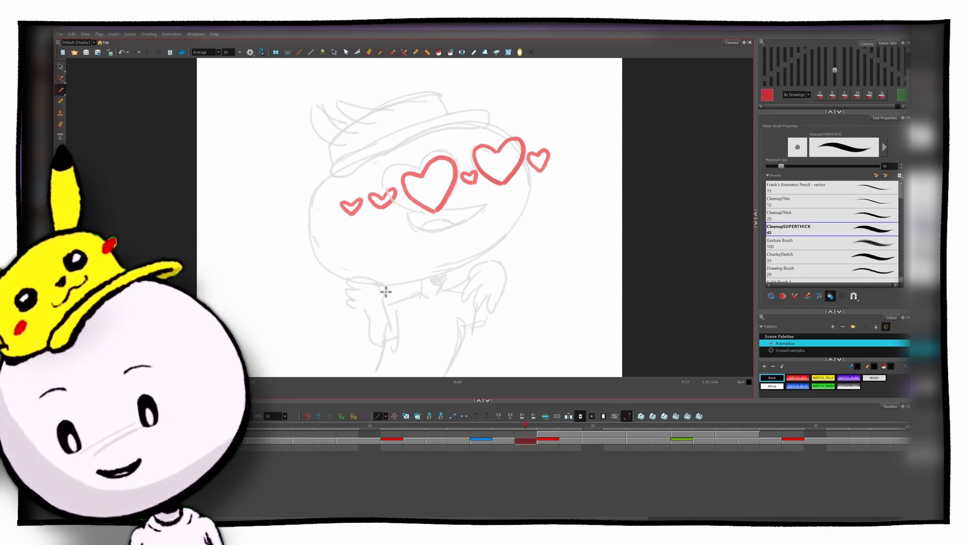
Step: Ink the stretched, multi-fingered hand and its arm under the left side of the head in Black
left_click_drag(358, 275, 387, 289)
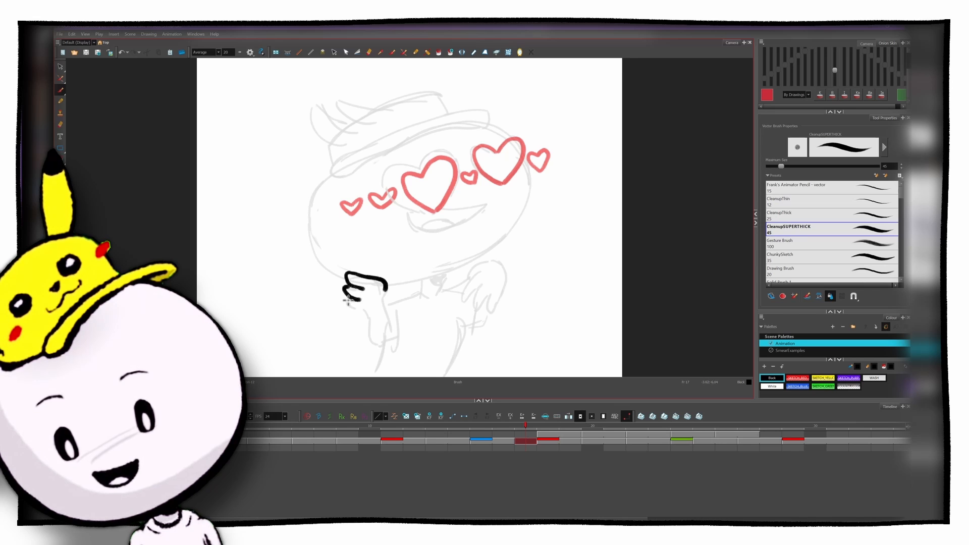
key("f")
left_click_drag(356, 308, 371, 327)
key("g")
key("f")
key("g")
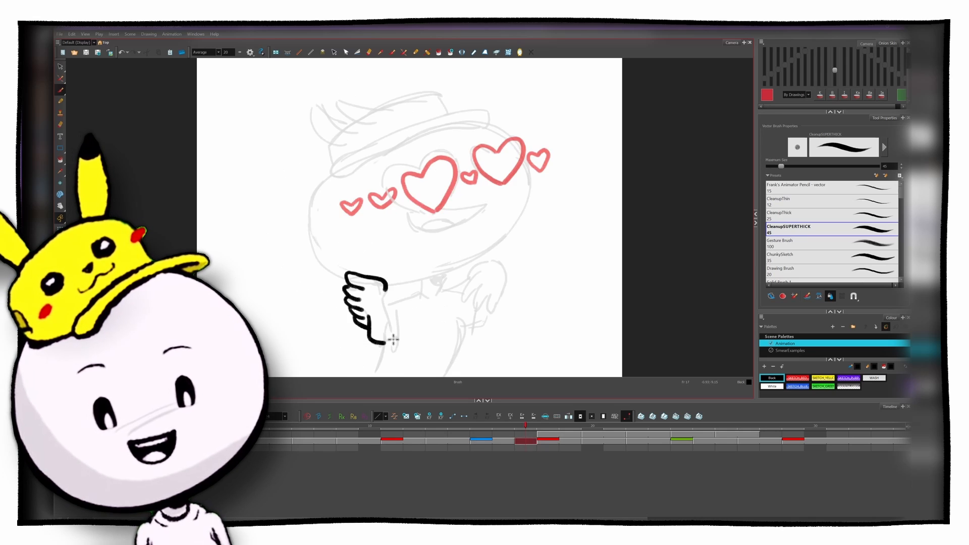
left_click_drag(384, 292, 386, 329)
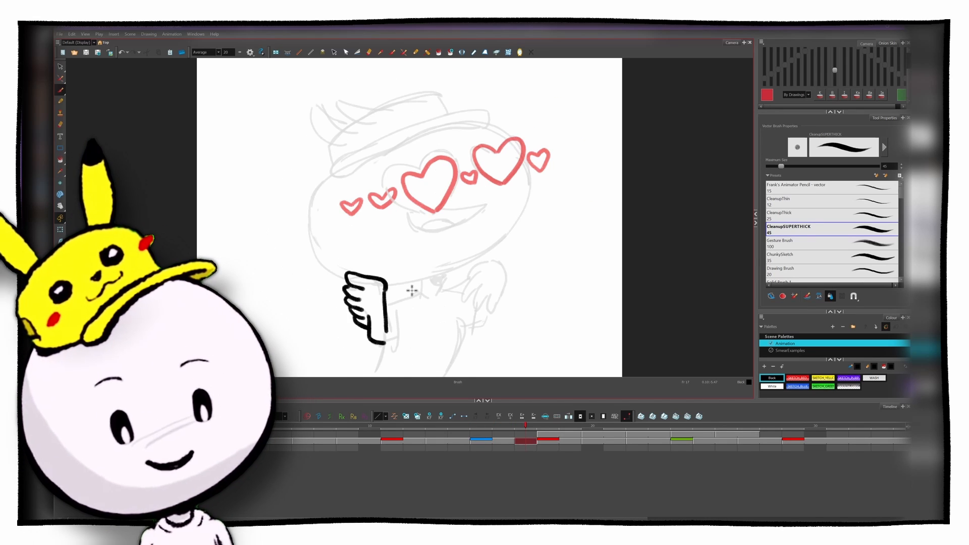
left_click_drag(395, 320, 392, 344)
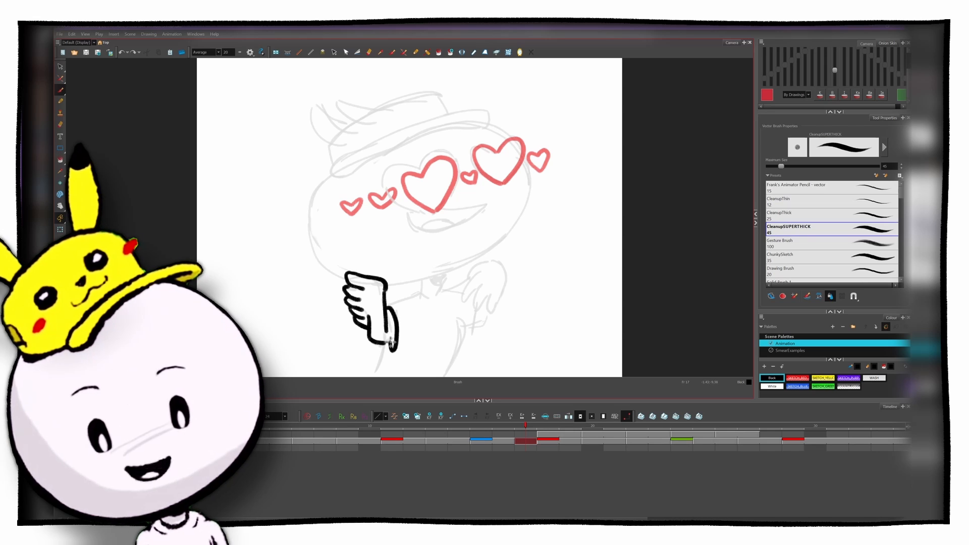
Step: Flip between frame 17 and the neighbouring poses to check the inked hand against their arm positions
key("f")
key("g")
key("g")
key("f")
key("f")
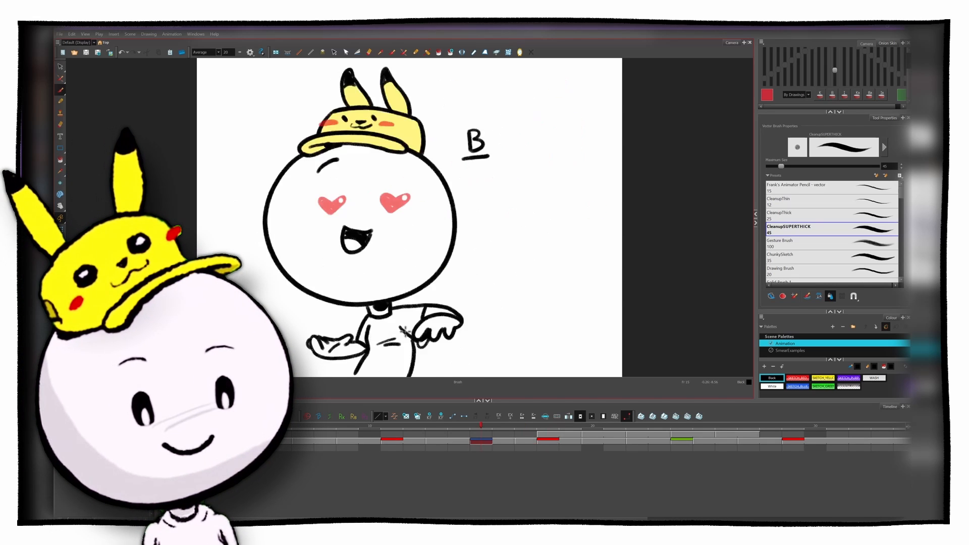
key("g")
key("g")
key("f")
key("f")
key("g")
key("f")
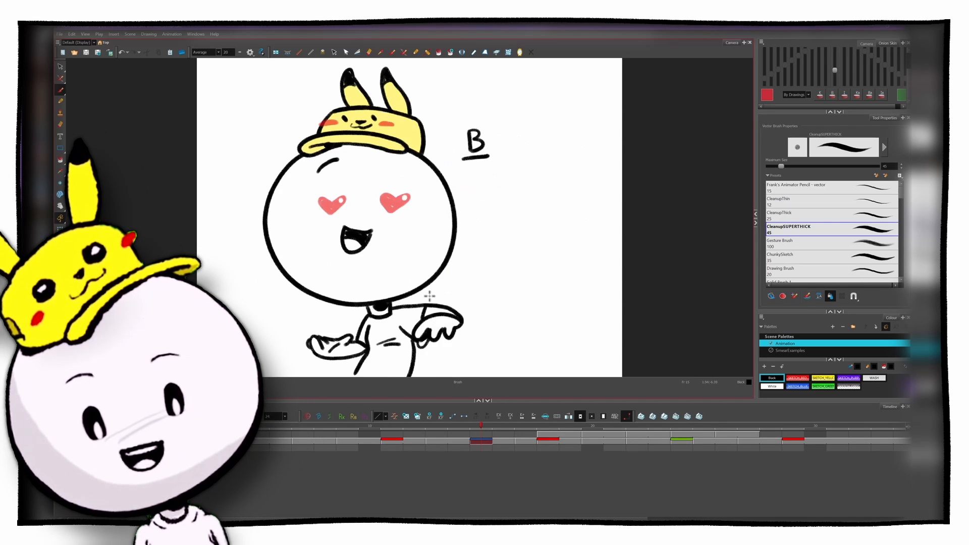
key("g")
key("g")
key("f")
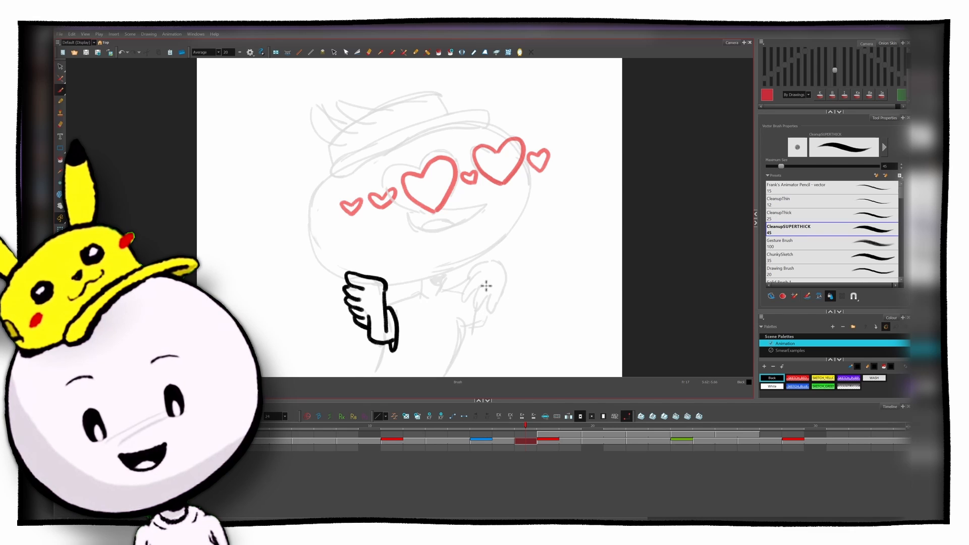
key("f")
key("g")
Step: Ink two repeated copies of the other hand and its sleeve line under the right side of the head
left_click_drag(475, 300, 448, 302)
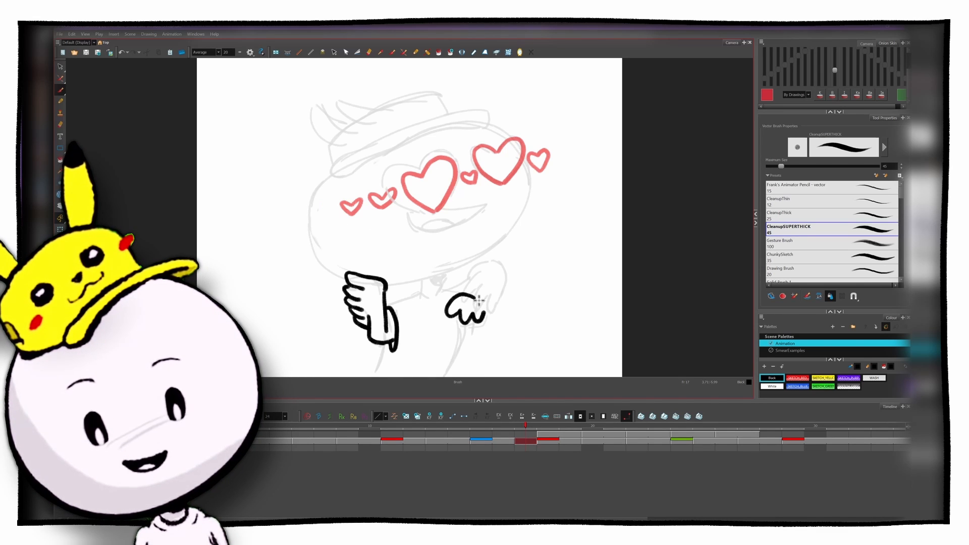
mouse_move(505, 275)
left_mouse_down()
mouse_move(466, 276)
mouse_move(481, 274)
mouse_move(490, 293)
left_mouse_up()
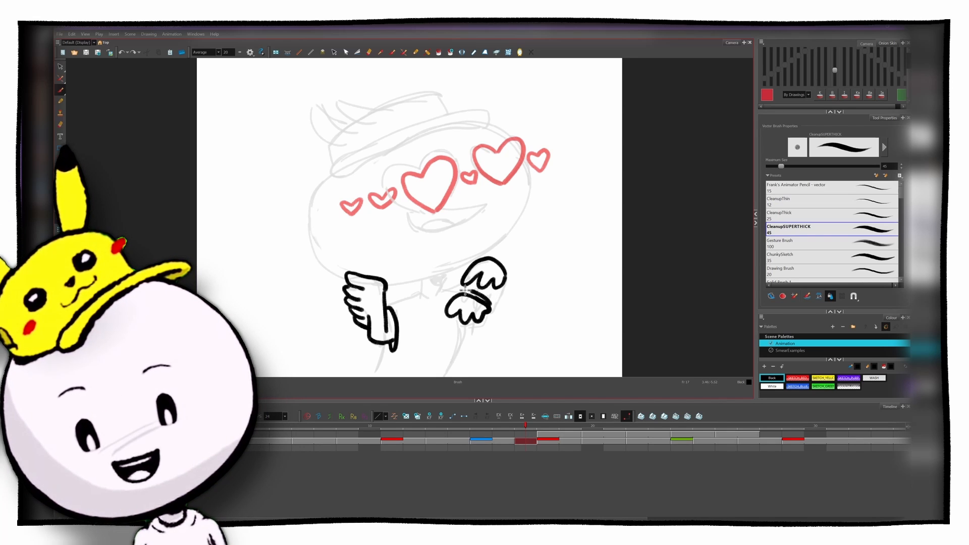
key("f")
key("g")
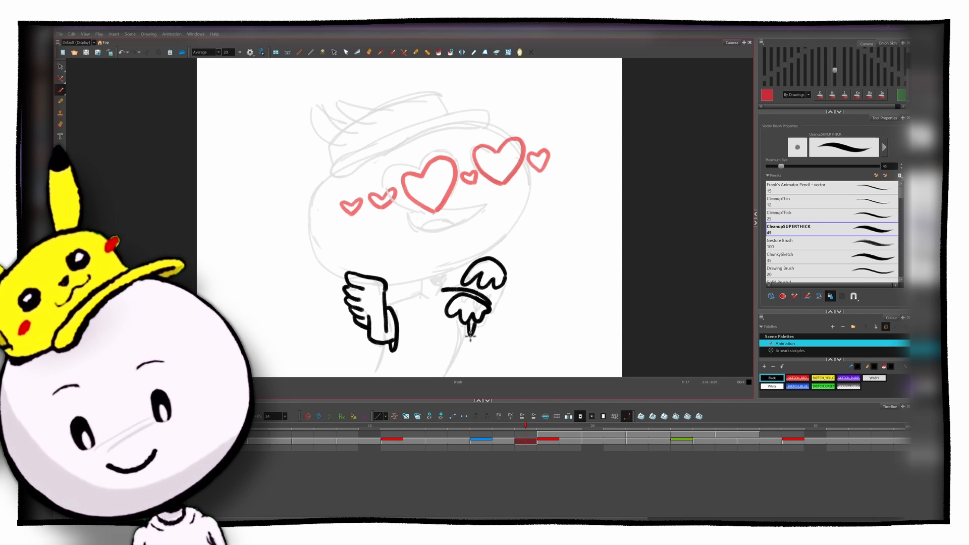
key("f")
key("g")
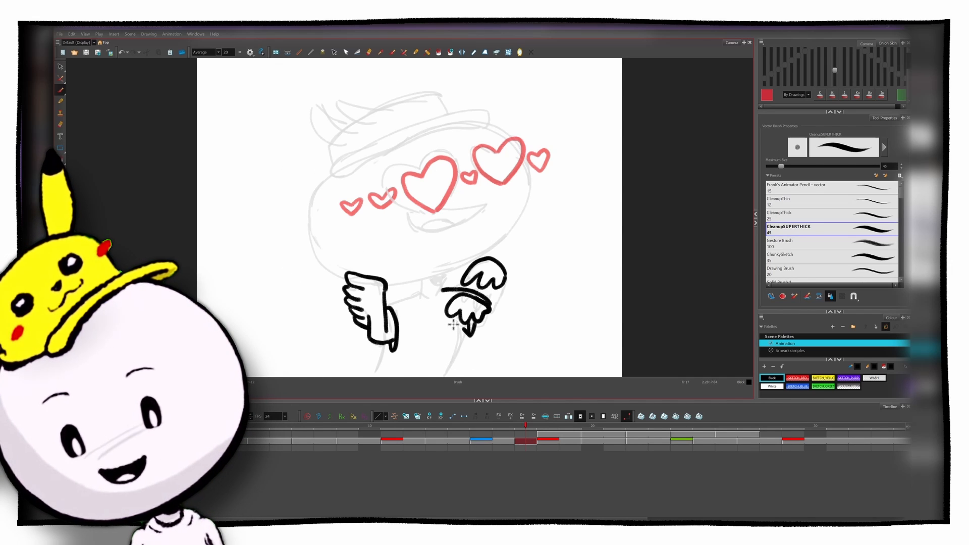
Step: Ink the torso's right side and the collar below the head, comparing them with the neighbouring poses
left_click_drag(457, 347, 441, 376)
key("f")
key("g")
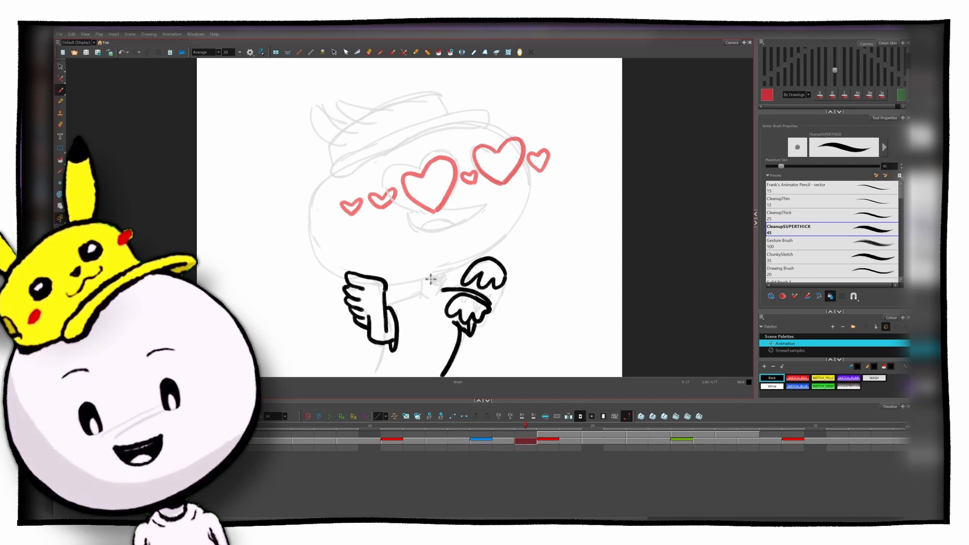
key("f")
key("g")
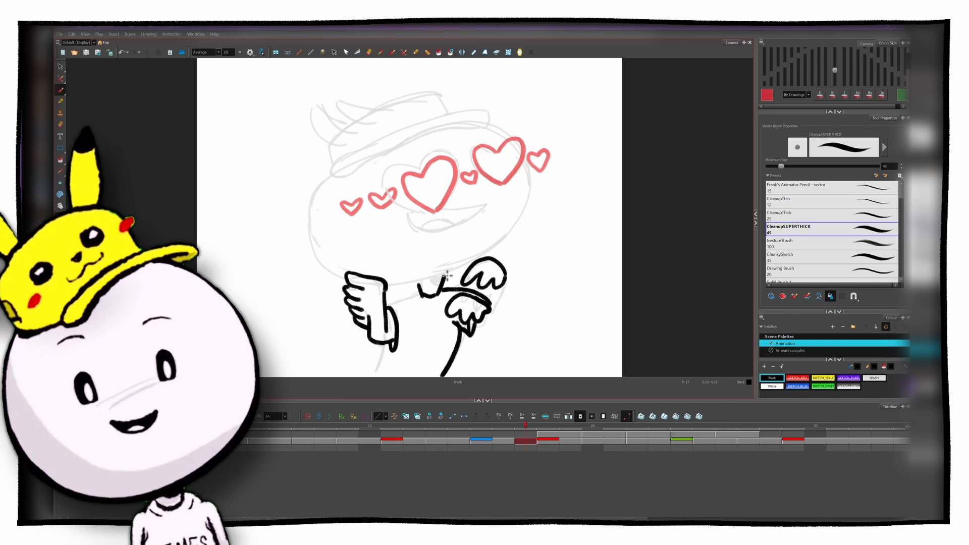
key("f")
key("g")
key("f")
key("g")
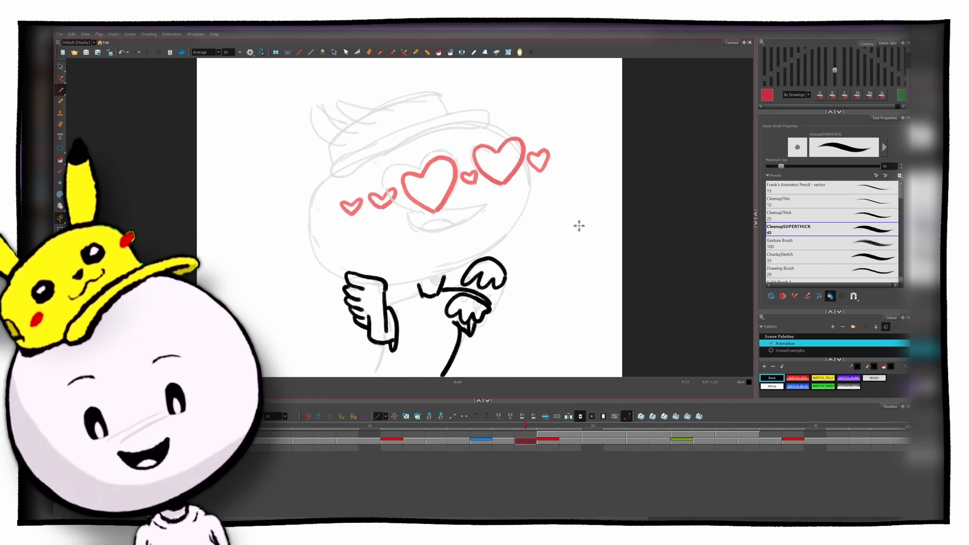
key("f")
key("g")
Step: Ink the long curved outline of the cap's brim across the top of the head
left_click_drag(477, 126, 346, 168)
key("f")
key("g")
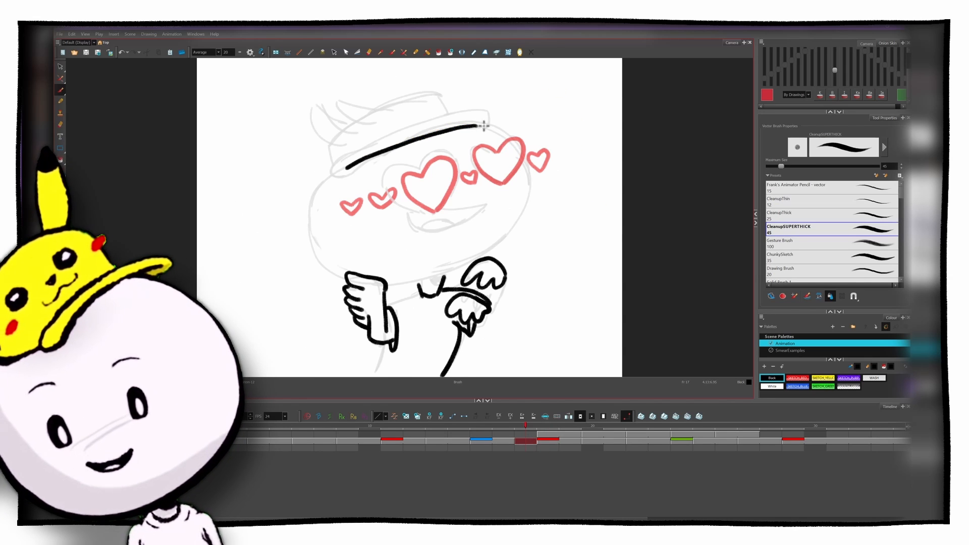
mouse_move(484, 114)
left_mouse_down()
mouse_move(373, 140)
mouse_move(333, 171)
mouse_move(359, 167)
left_mouse_up()
Step: Flip between the neighbouring poses to examine how the cap changes around the smear frame
key("f")
key("f")
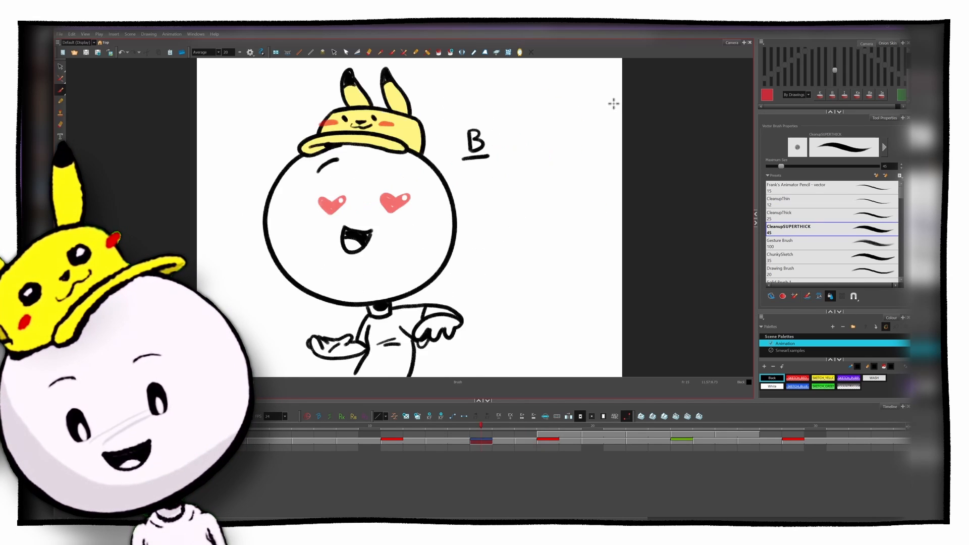
key("g")
key("g")
key("f")
key("f")
key("g")
key("g")
key("f")
Step: Draw a row of small hearts across the front of the cap in SKETCH_RED
left_click(799, 377)
left_click_drag(374, 120, 402, 108)
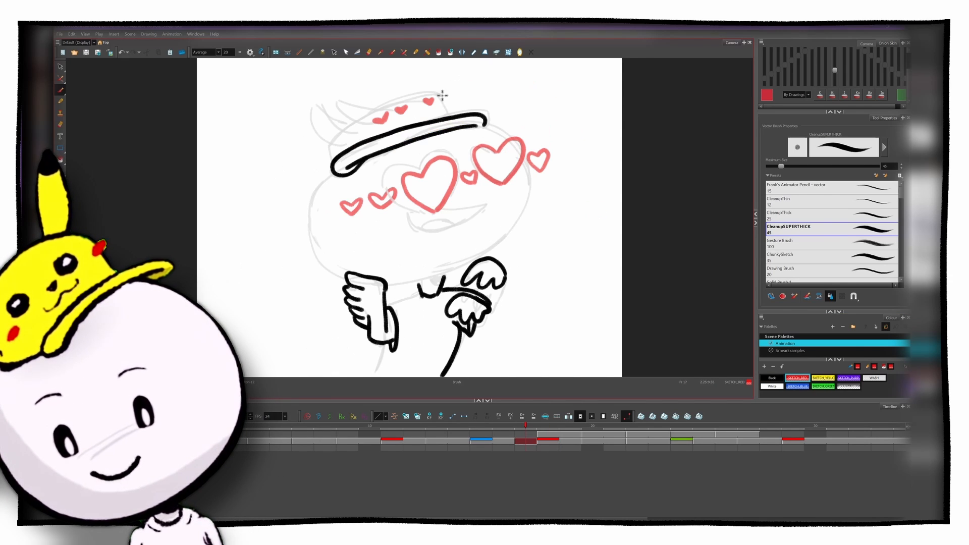
left_click_drag(443, 95, 441, 99)
Step: Ink the cap's crown, three repeated ears, the head outline and the stretched mouth in Black, checking against the neighbouring poses
left_click(772, 378)
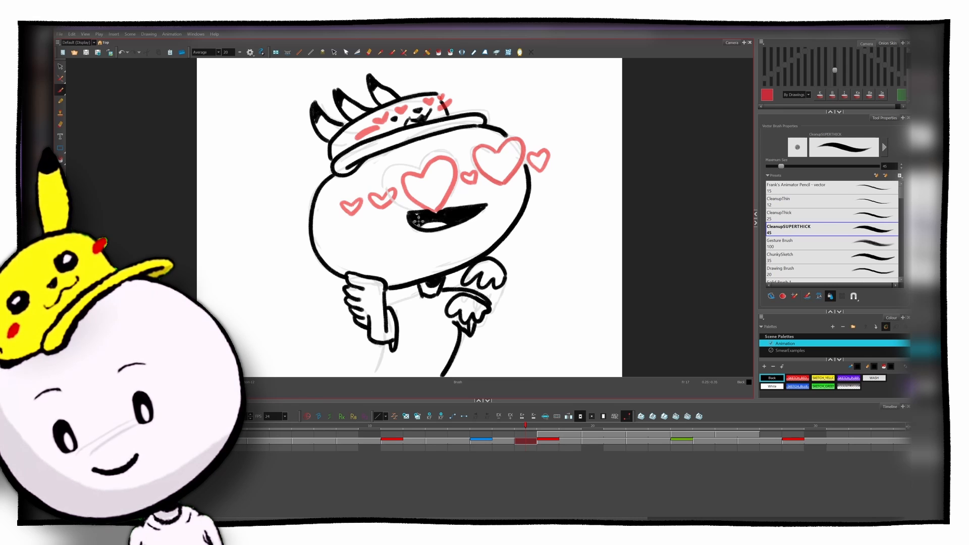
key("g")
key("f")
key("f")
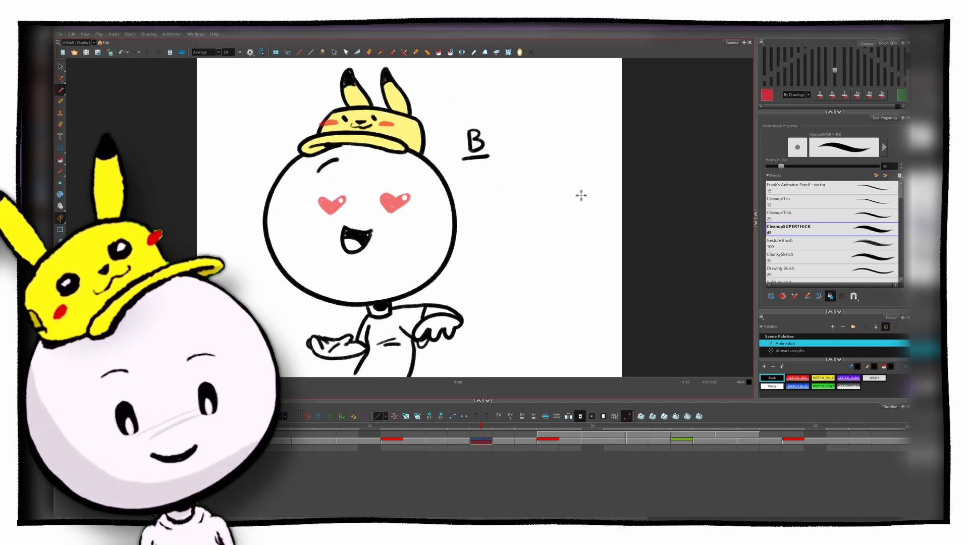
key("g")
Step: Ink the eyebrow, the torso's left side, the shoulder line and the shirt creases, comparing with the earlier poses
key("f")
key("g")
key("g")
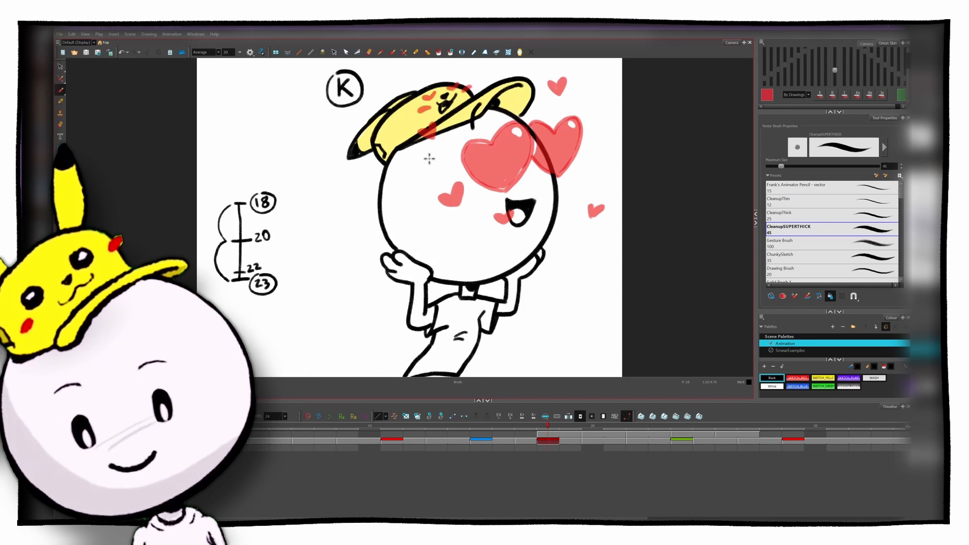
key("f")
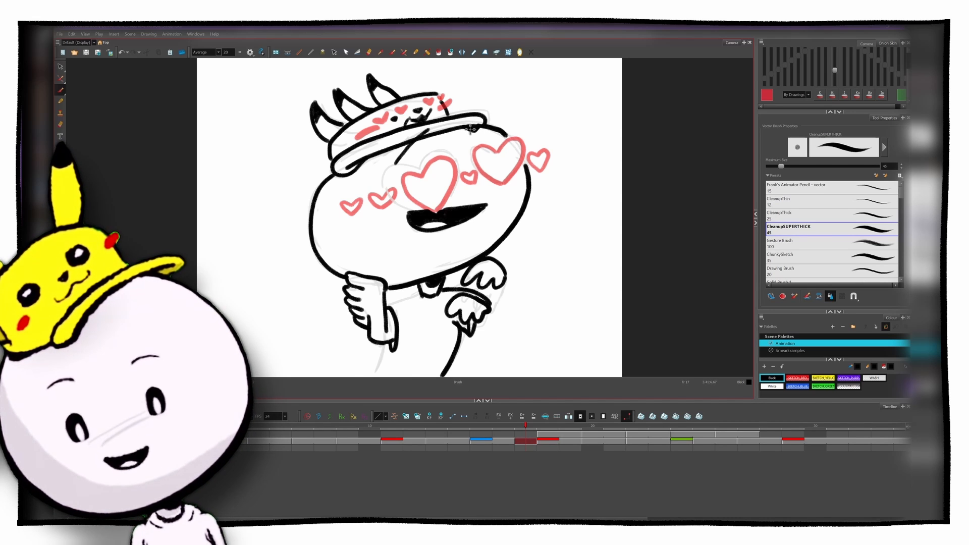
key("g")
key("f")
key("f")
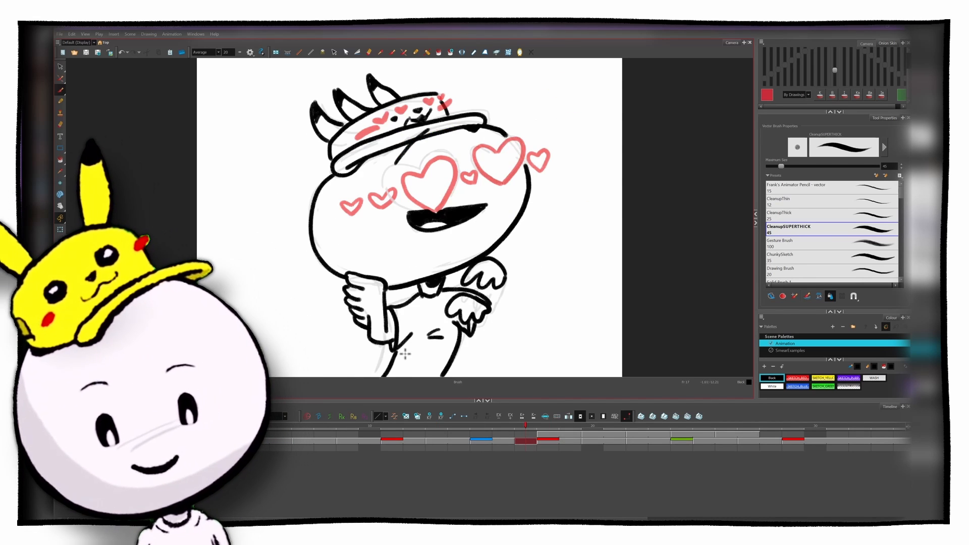
key("g")
key("f")
Step: Fill the row of eye hearts with SKETCH_RED
left_click_drag(416, 192, 432, 193)
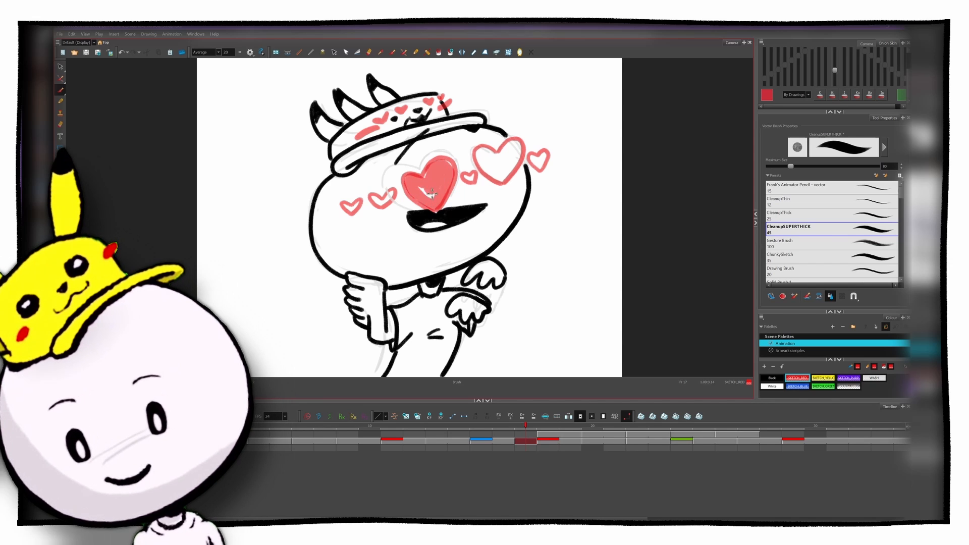
left_click_drag(487, 168, 515, 149)
left_click_drag(348, 207, 357, 204)
left_click_drag(535, 160, 543, 157)
Step: Fill the cap, its brim and the three ears with SKETCH_YELLOW
left_click(823, 377)
mouse_move(480, 120)
left_mouse_down()
mouse_move(344, 167)
mouse_move(440, 104)
left_mouse_up()
left_click_drag(376, 88, 393, 104)
left_click_drag(343, 102, 358, 112)
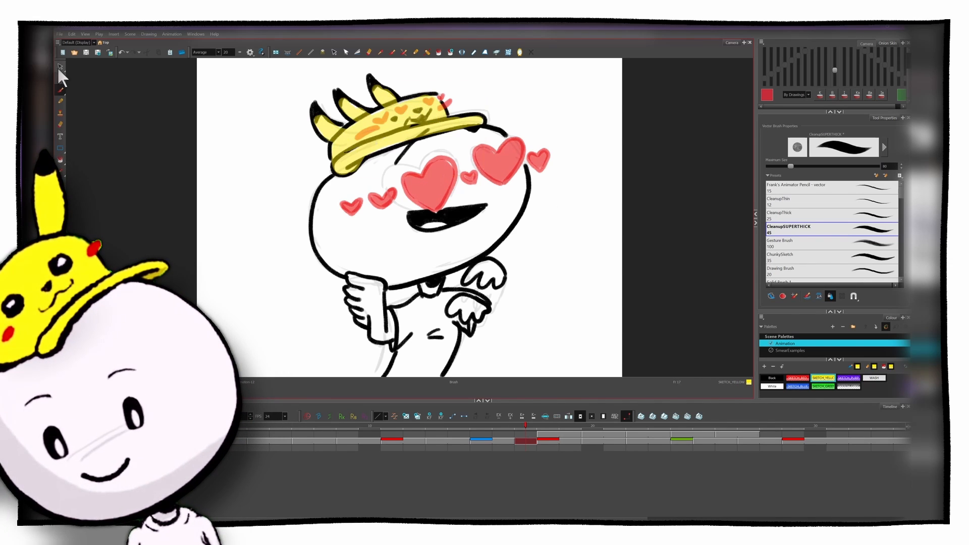
left_click(60, 68)
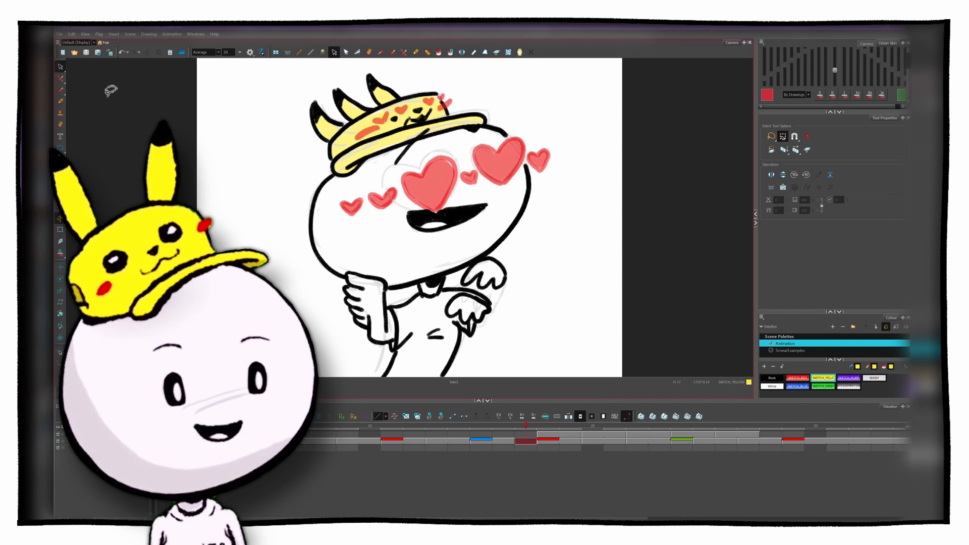
Step: Flip repeatedly between the B pose, the coloured smear frame and the K pose to review the motion
key("f")
key("g")
key("g")
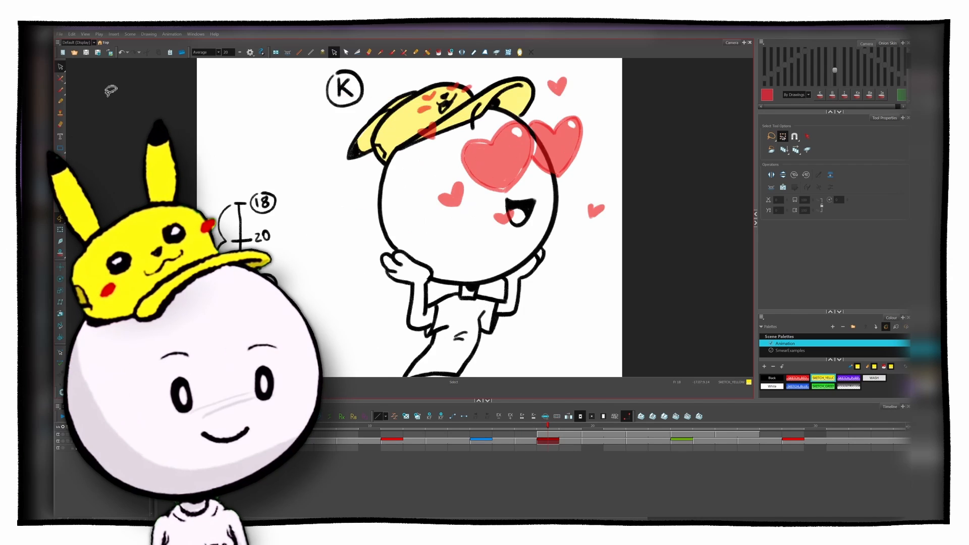
key("f")
key("f")
key("g")
key("g")
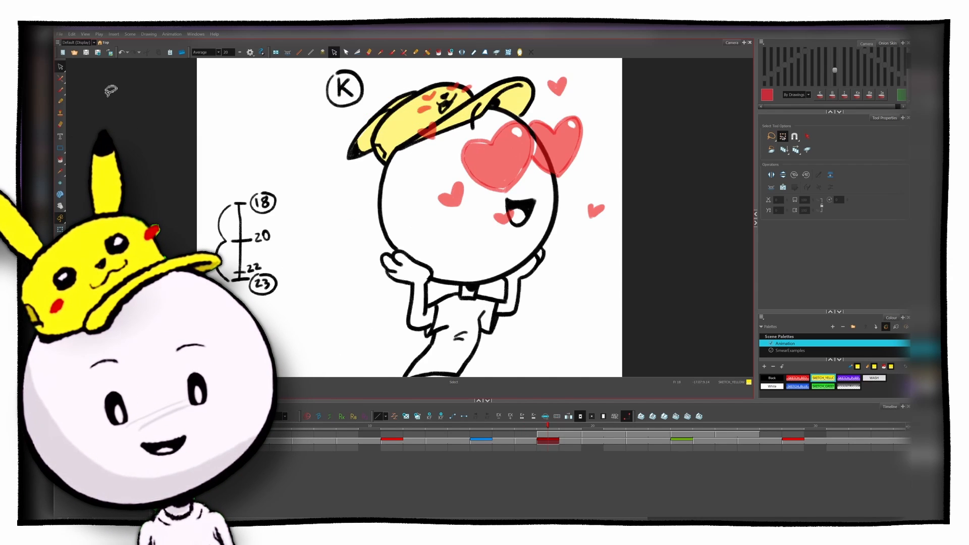
key("f")
key("f")
key("g")
key("g")
key("f")
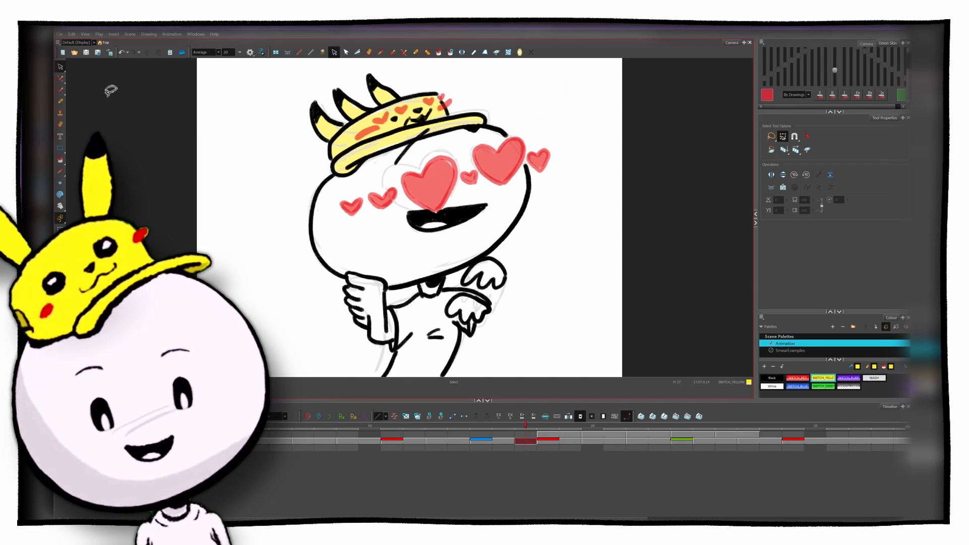
Step: Curve the eyebrow stroke with the Centerline Editor and remove the rough sketch beneath the clean drawing
left_click(404, 52)
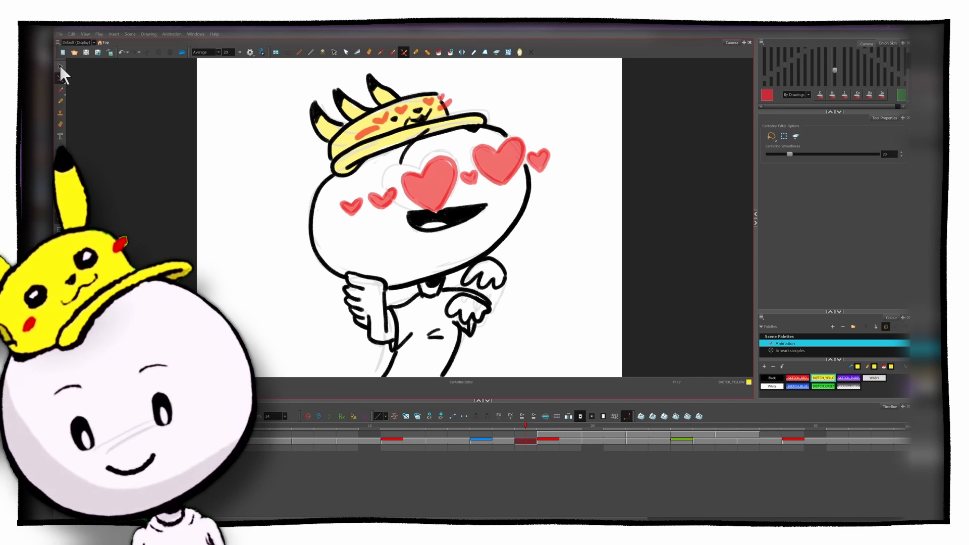
left_click(60, 66)
key("ctrl+a")
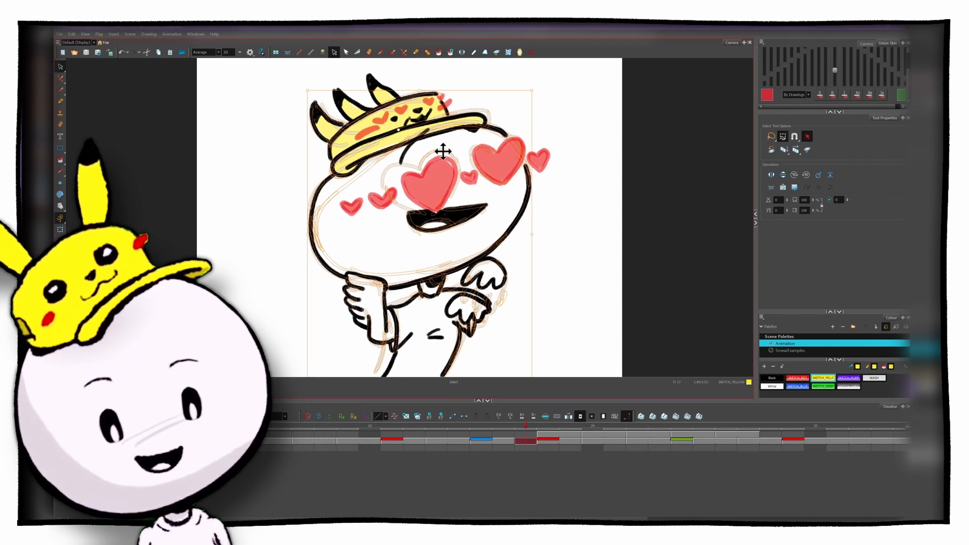
Step: Add a small SKETCH_RED heart floating beside the right side of the head, checking the neighbouring poses for placement
left_click(60, 89)
key("f")
key("g")
key("g")
key("f")
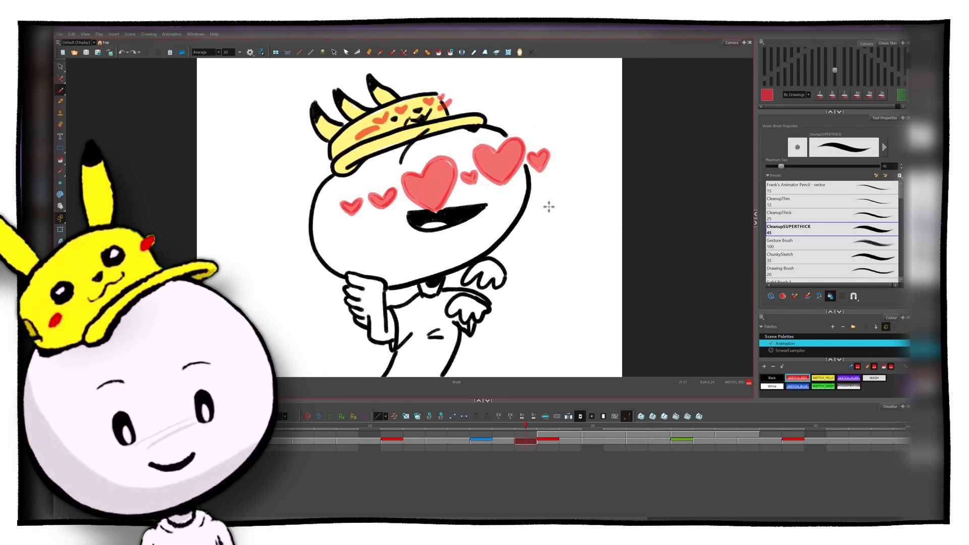
left_click_drag(548, 207, 555, 205)
Step: Flip through the B pose, the finished smear frame and the K pose to check the added heart
key("g")
key("f")
key("f")
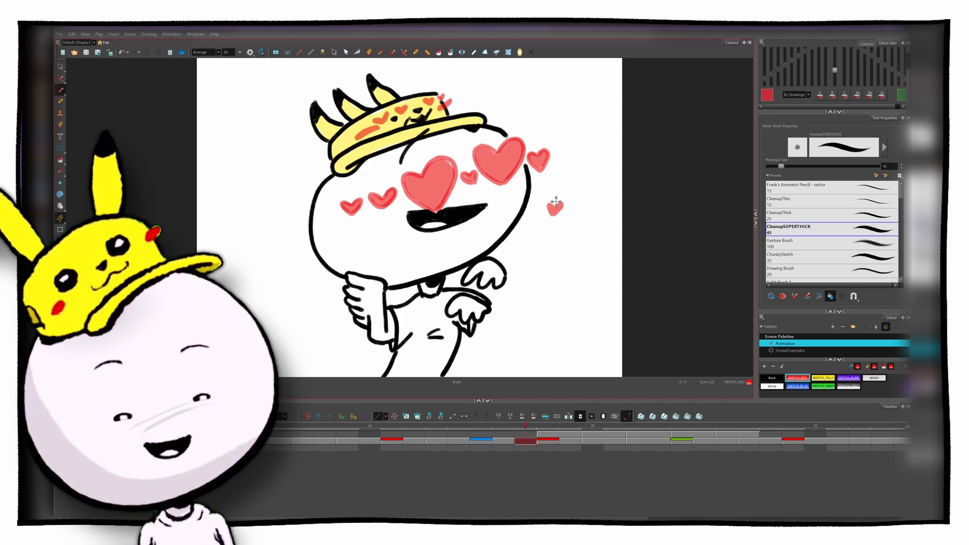
key("g")
key("g")
key("f")
key("f")
key("g")
key("g")
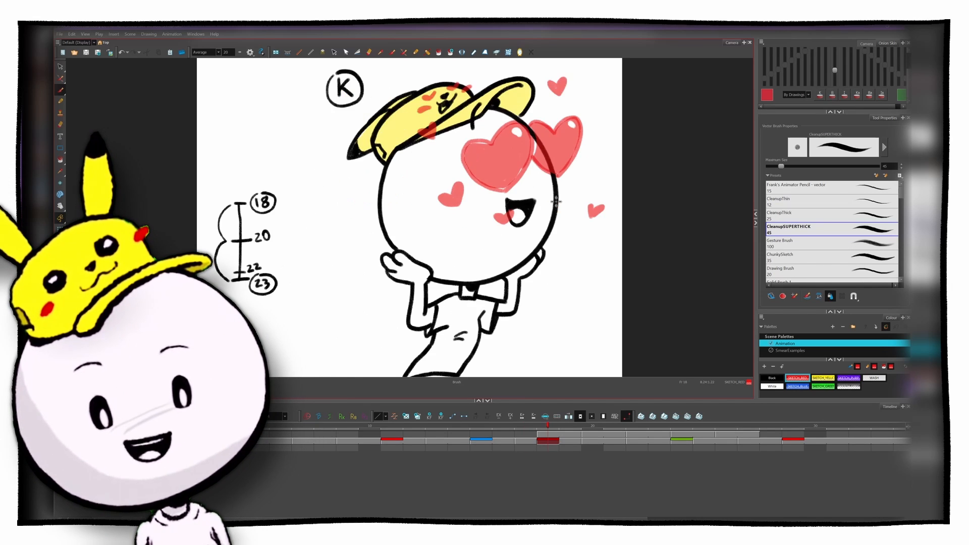
key("f")
key("f")
key("g")
key("g")
key("f")
Step: Play the whole animation from frame 1
left_click(169, 440)
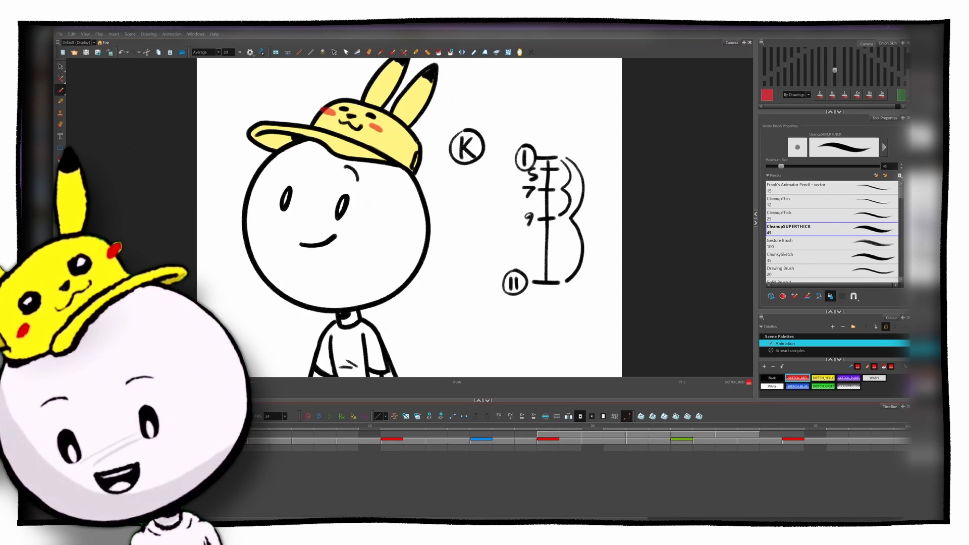
key("shift+Return")
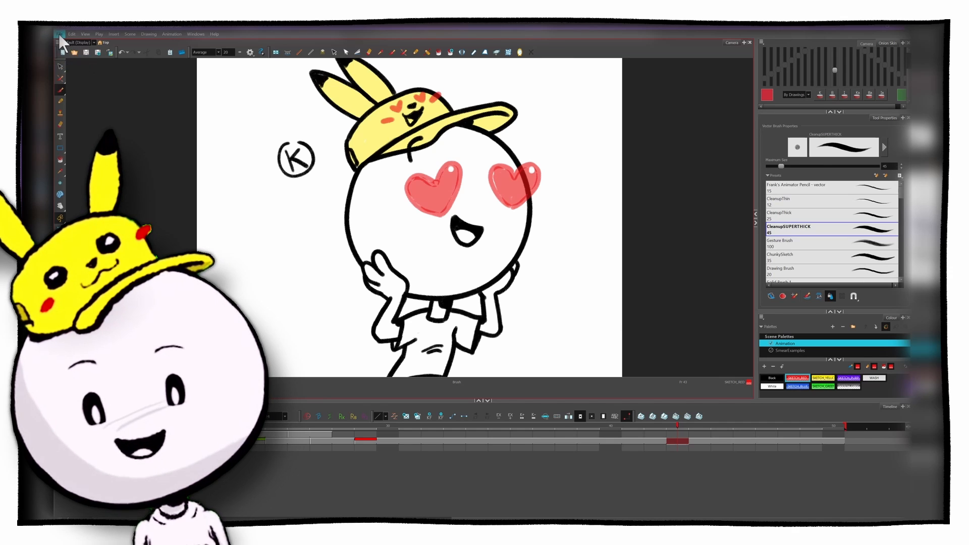
Step: Start exporting the finished animation
left_click(58, 34)
mouse_move(120, 134)
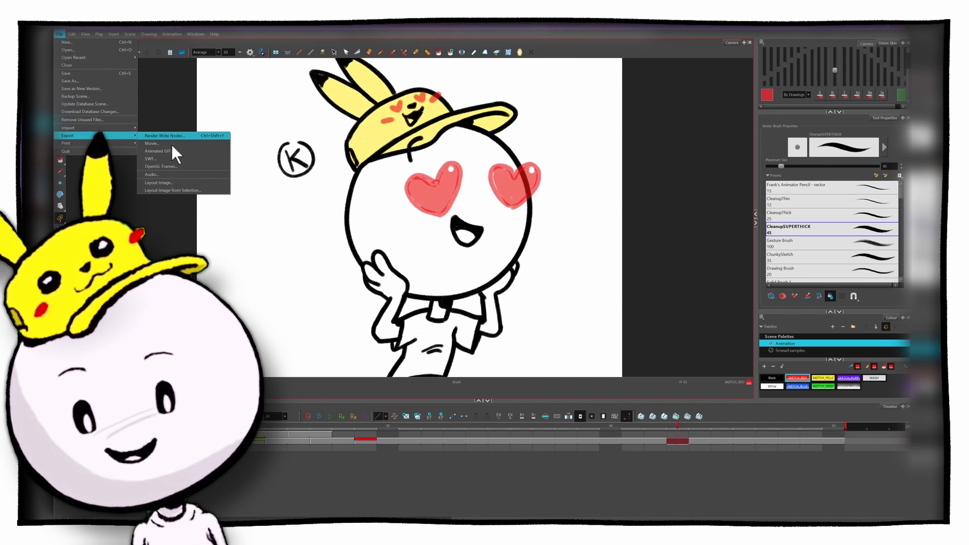